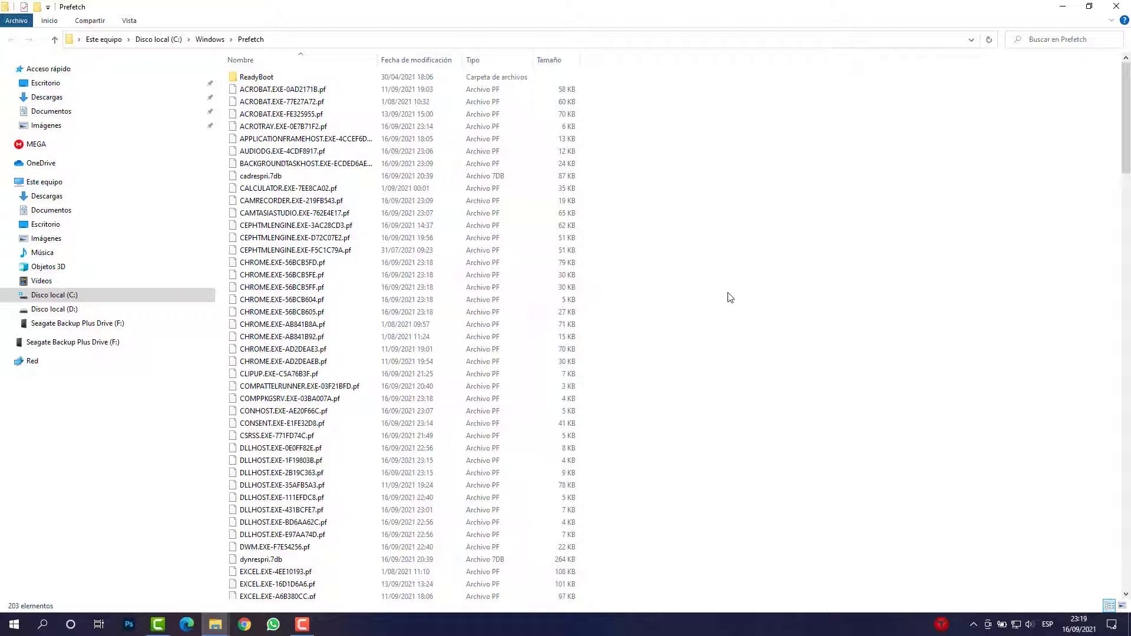
# Delete all items in the C:\Windows\Prefetch folder, skipping the file that is in use.
pyautogui.hotkey('ctrl', 'e')
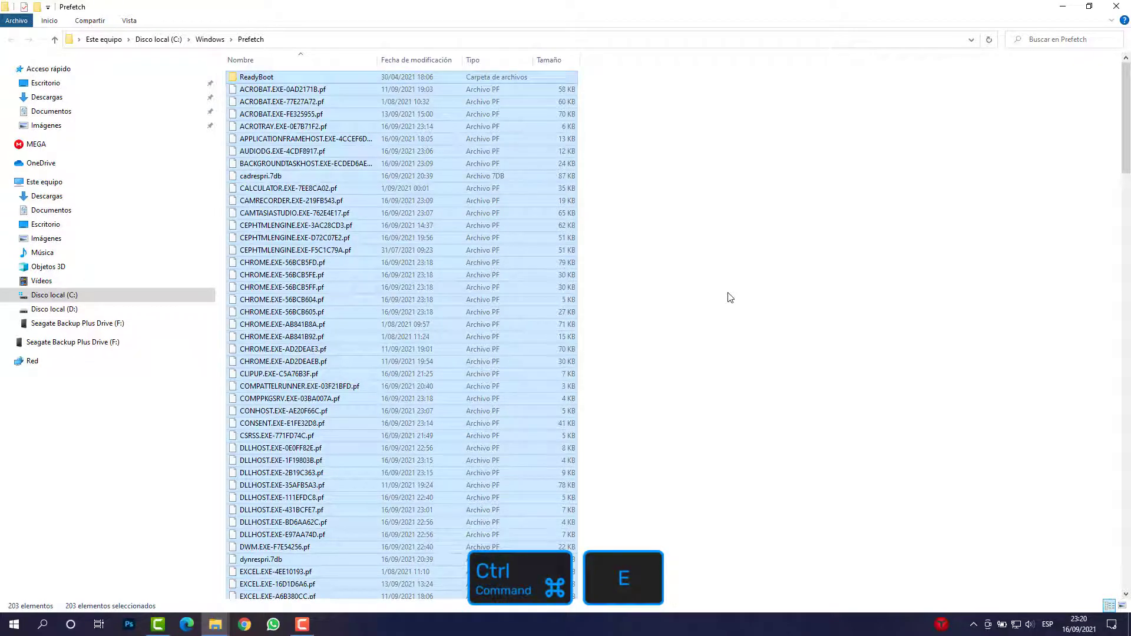
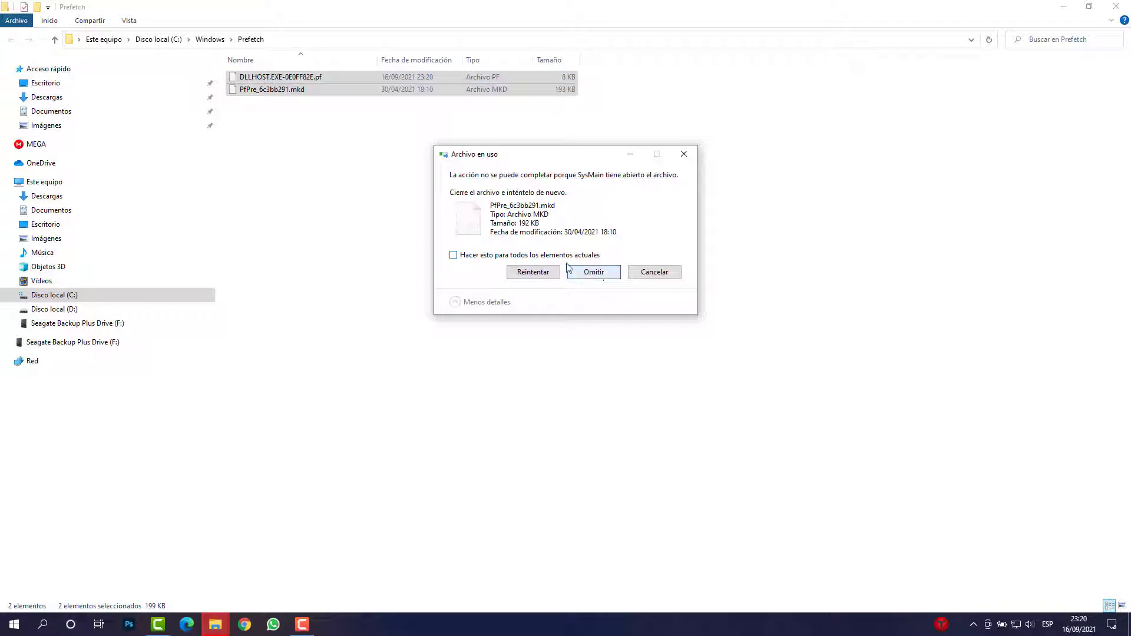
pyautogui.click(583, 274)
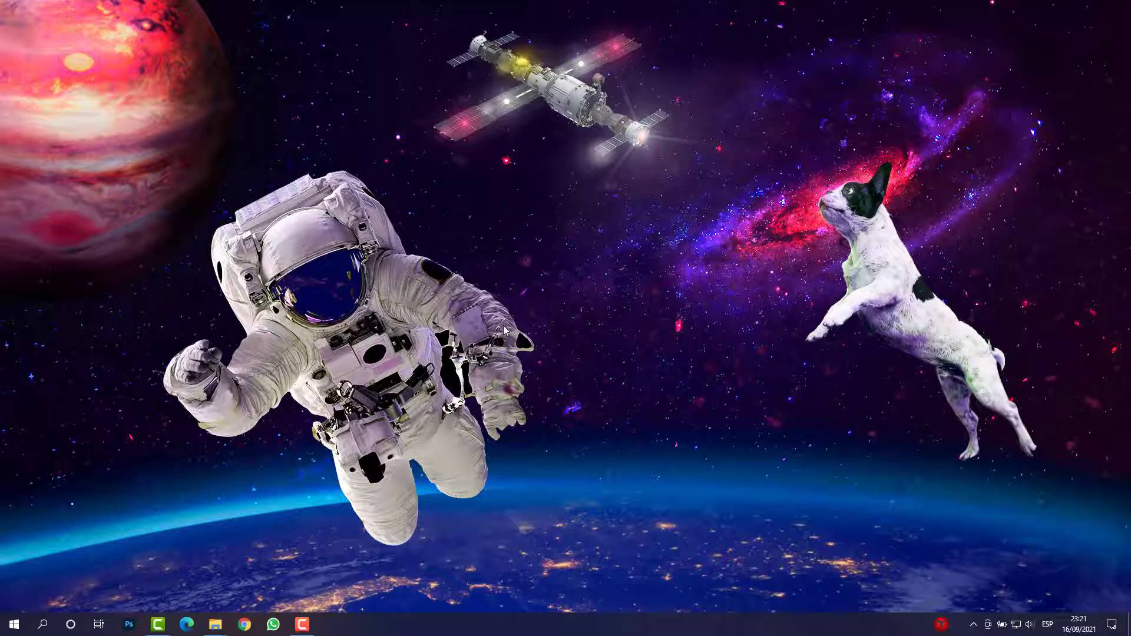
# Search for "visor", open Visor de eventos and expand the Registros de Windows group.
pyautogui.press('super')
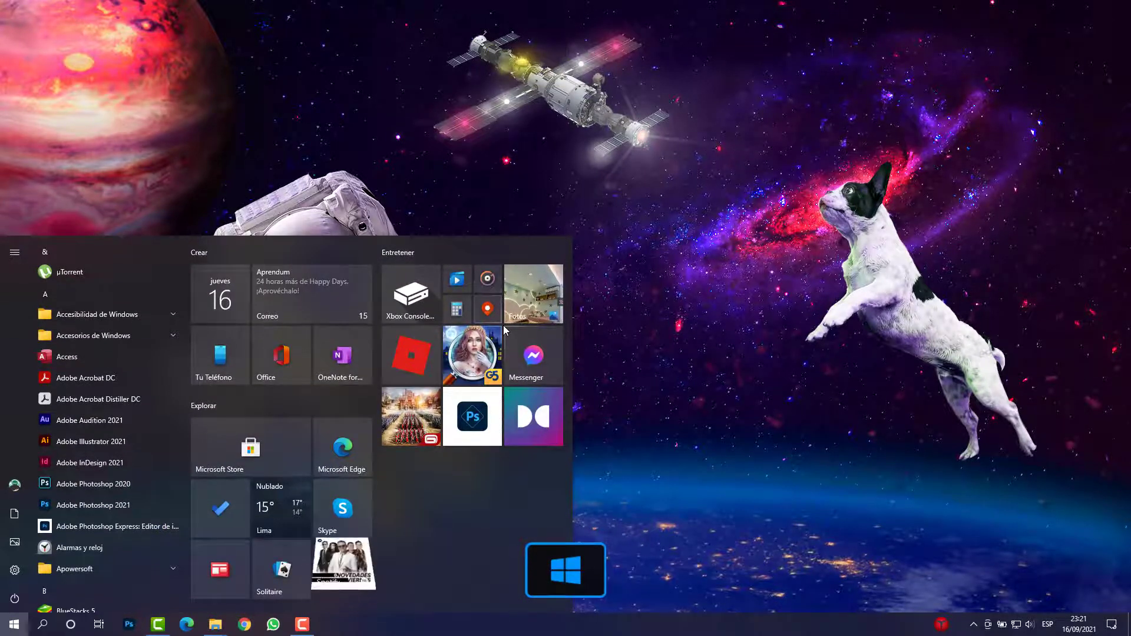
pyautogui.write('visor')
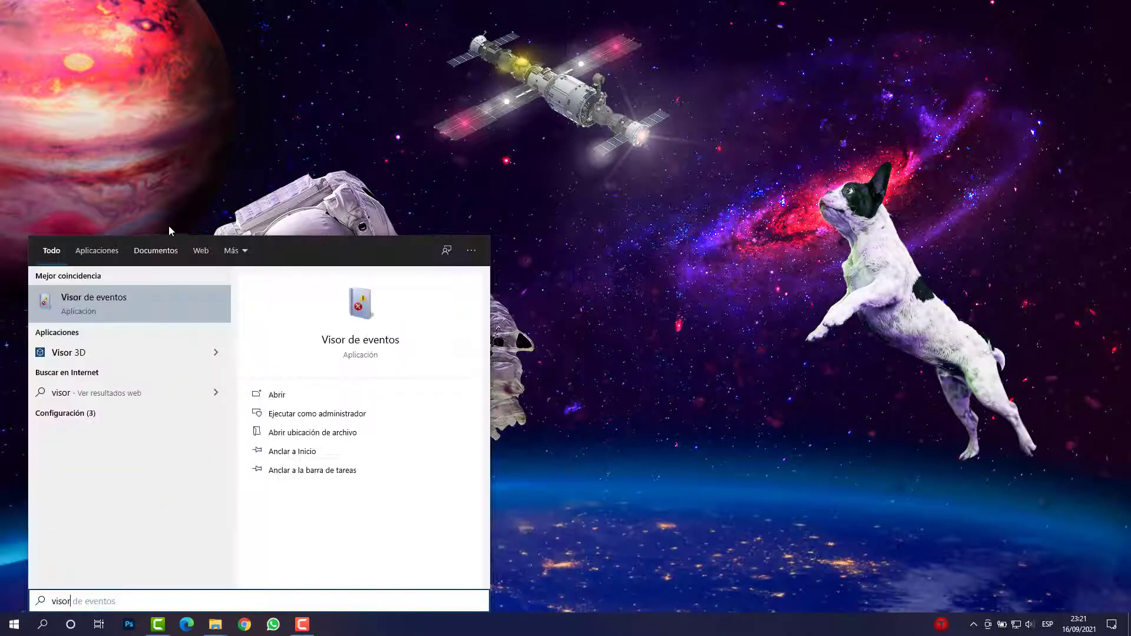
pyautogui.click(122, 300)
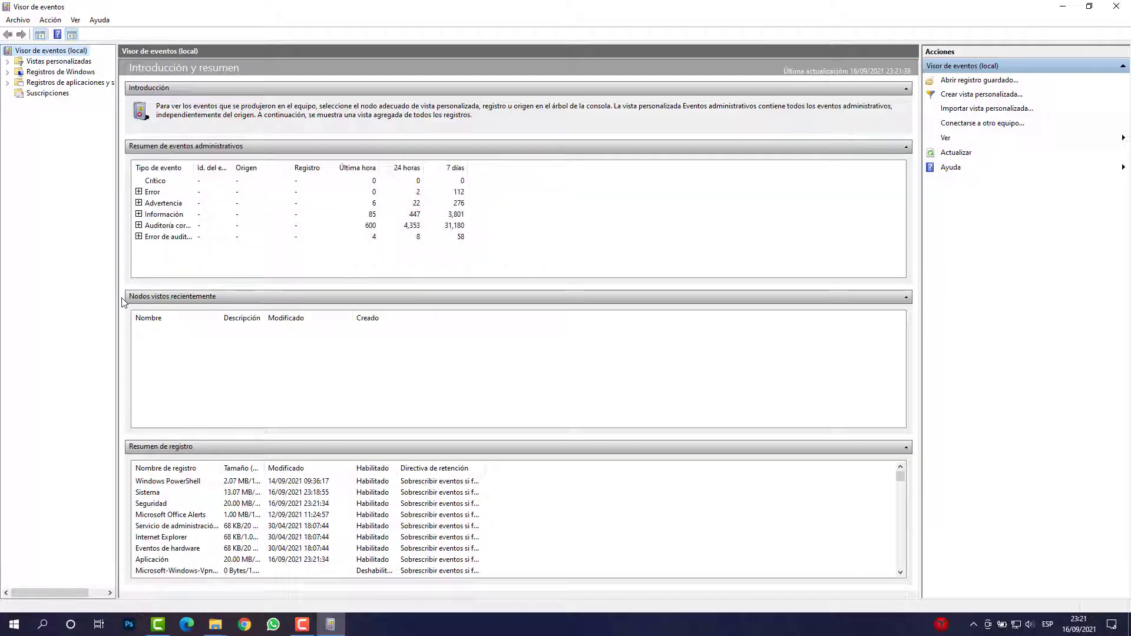
pyautogui.click(7, 72)
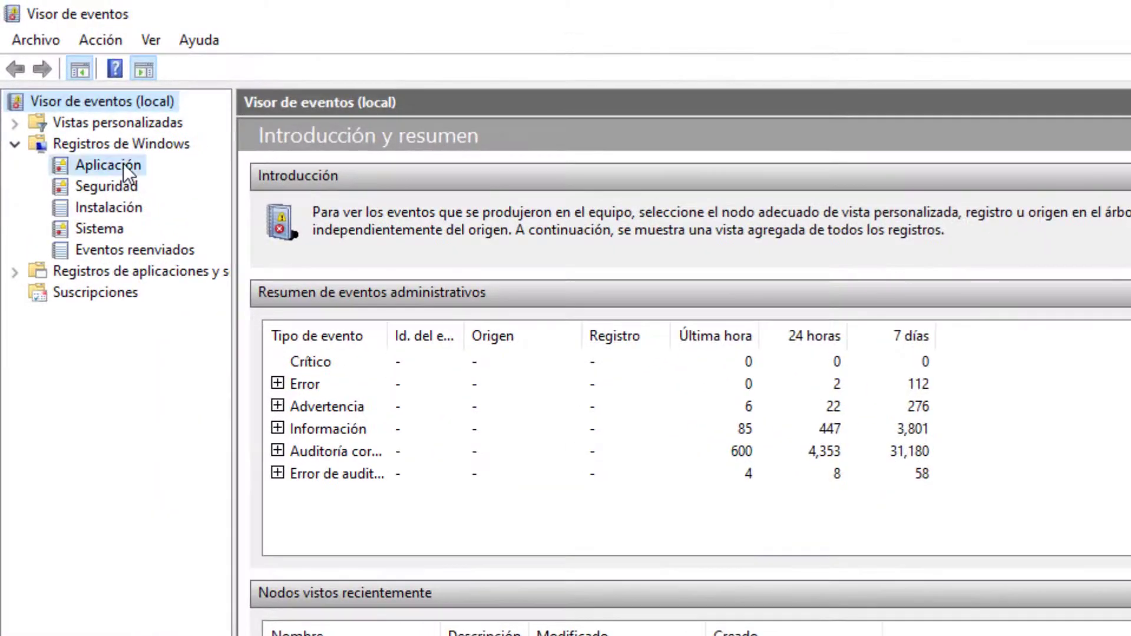
# Clear the Aplicación log under Registros de Windows without saving its contents.
pyautogui.click(76, 97)
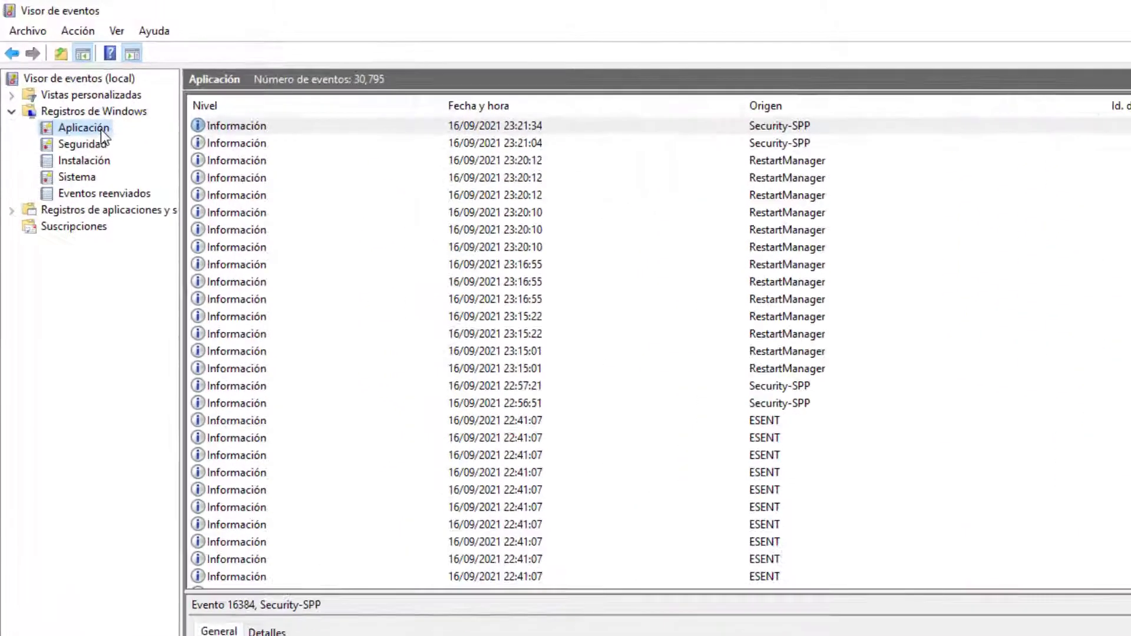
pyautogui.rightClick(76, 100)
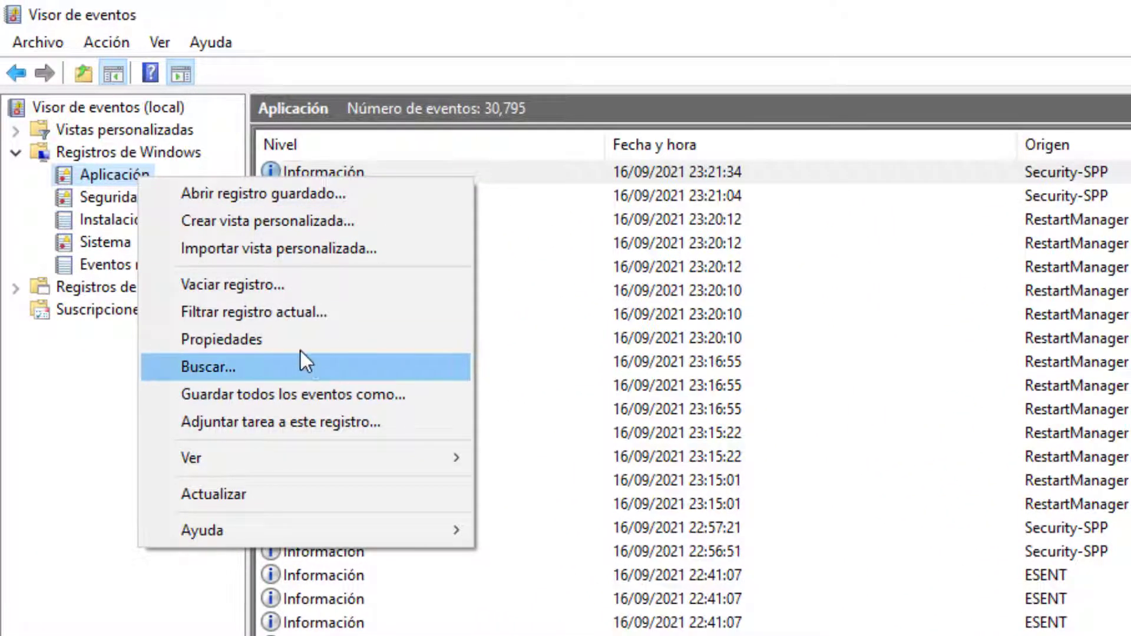
pyautogui.click(270, 287)
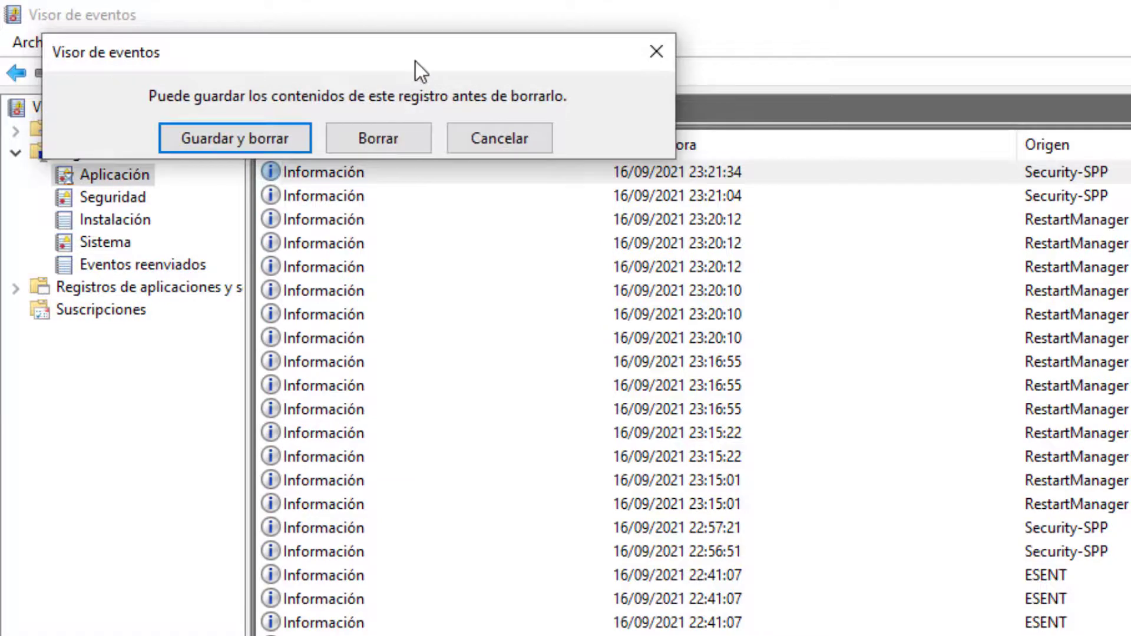
pyautogui.moveTo(430, 66); pyautogui.dragTo(896, 325)
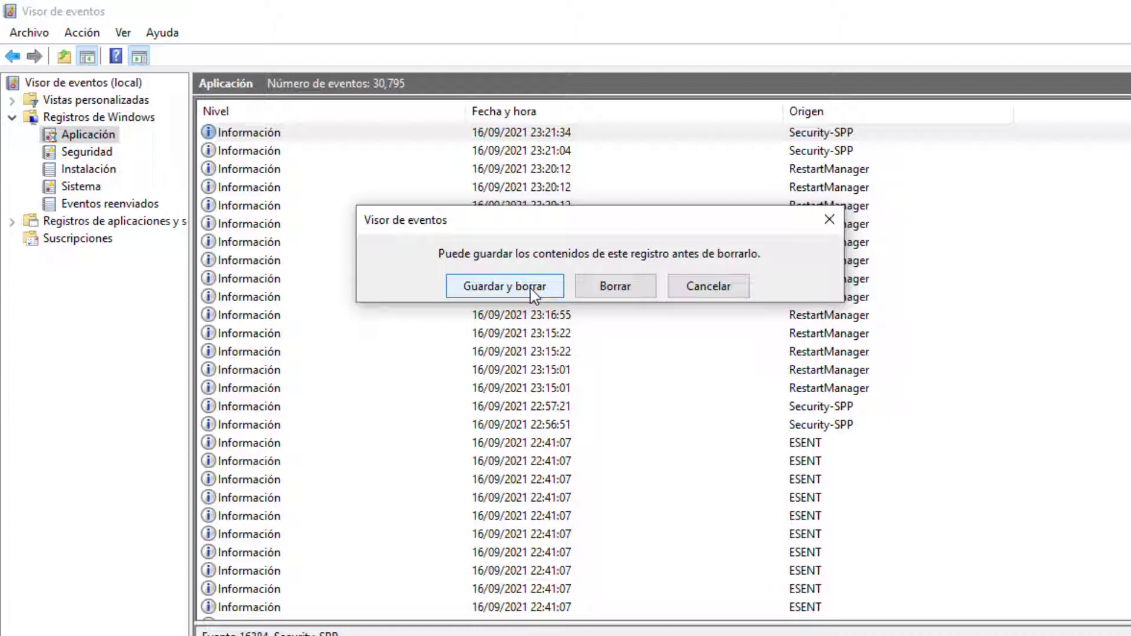
pyautogui.click(621, 289)
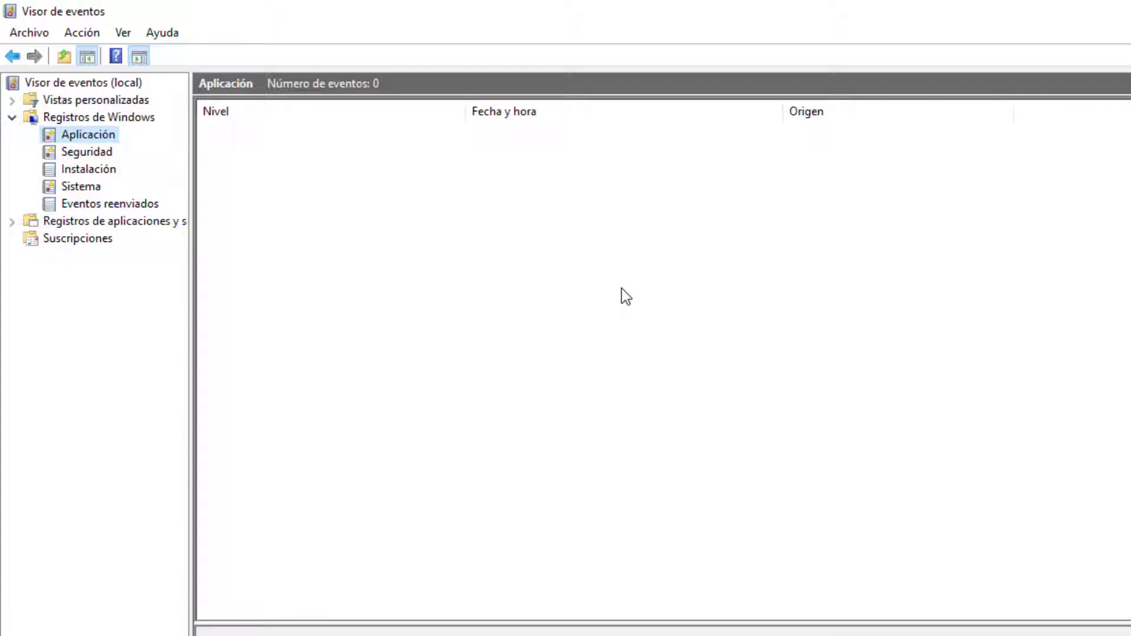
# Clear the Seguridad log without saving its contents.
pyautogui.click(112, 152)
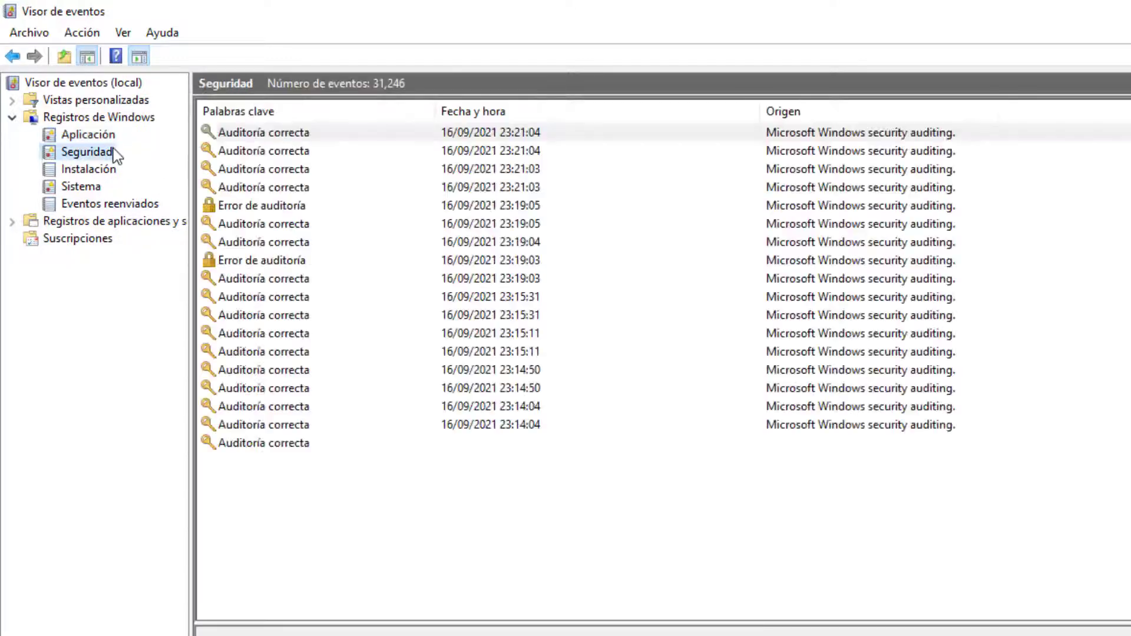
pyautogui.rightClick(116, 155)
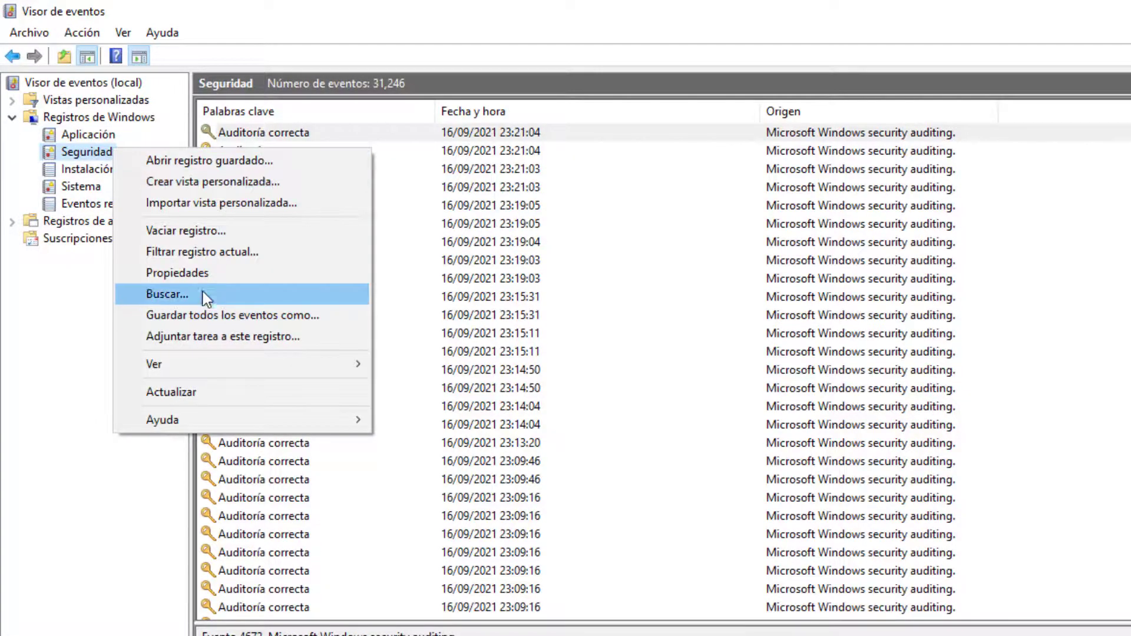
pyautogui.click(260, 229)
pyautogui.click(317, 132)
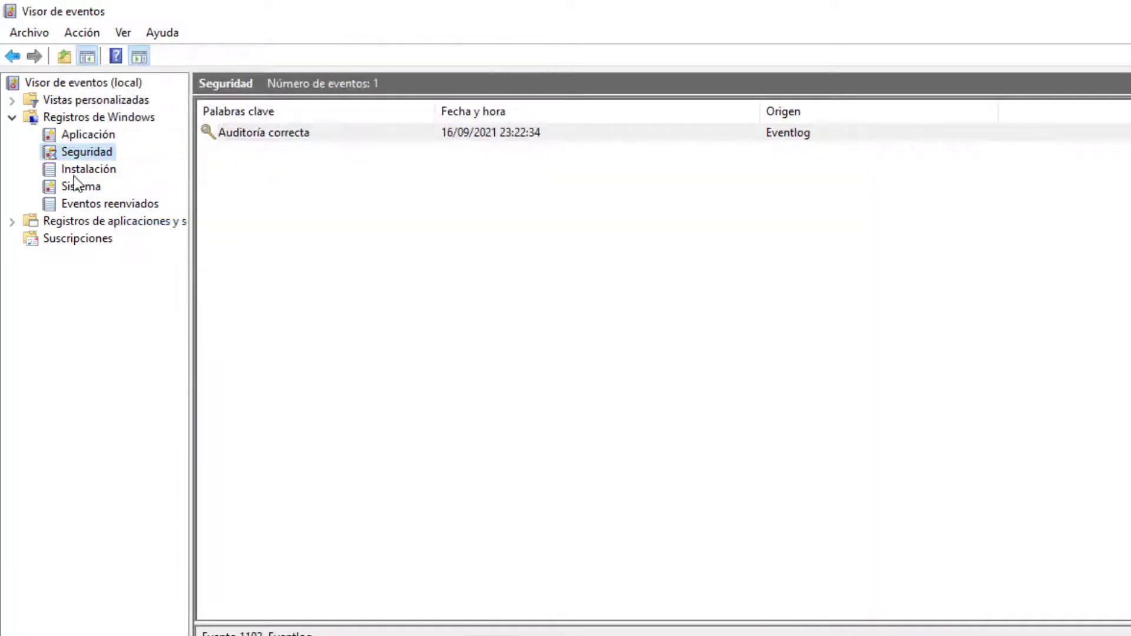
# Clear the Instalación log without saving its contents.
pyautogui.rightClick(82, 172)
pyautogui.click(151, 254)
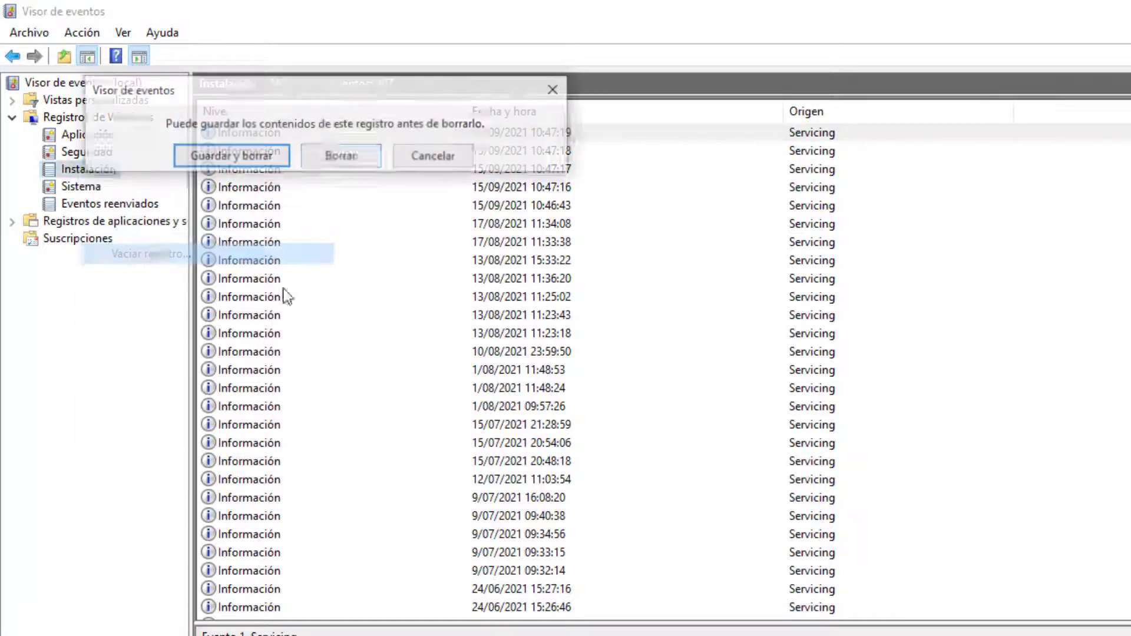
pyautogui.click(342, 154)
# Clear the Sistema log without saving its contents.
pyautogui.click(71, 188)
pyautogui.rightClick(67, 189)
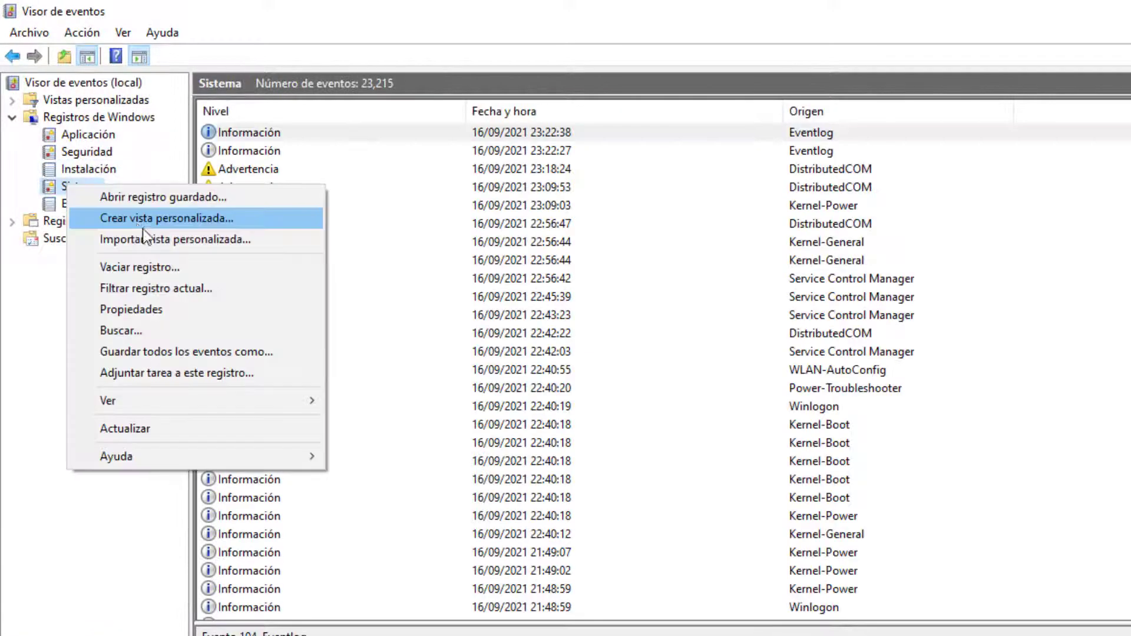
pyautogui.click(151, 268)
pyautogui.click(368, 184)
# Clear the Eventos reenviados log without saving its contents.
pyautogui.click(113, 203)
pyautogui.rightClick(114, 204)
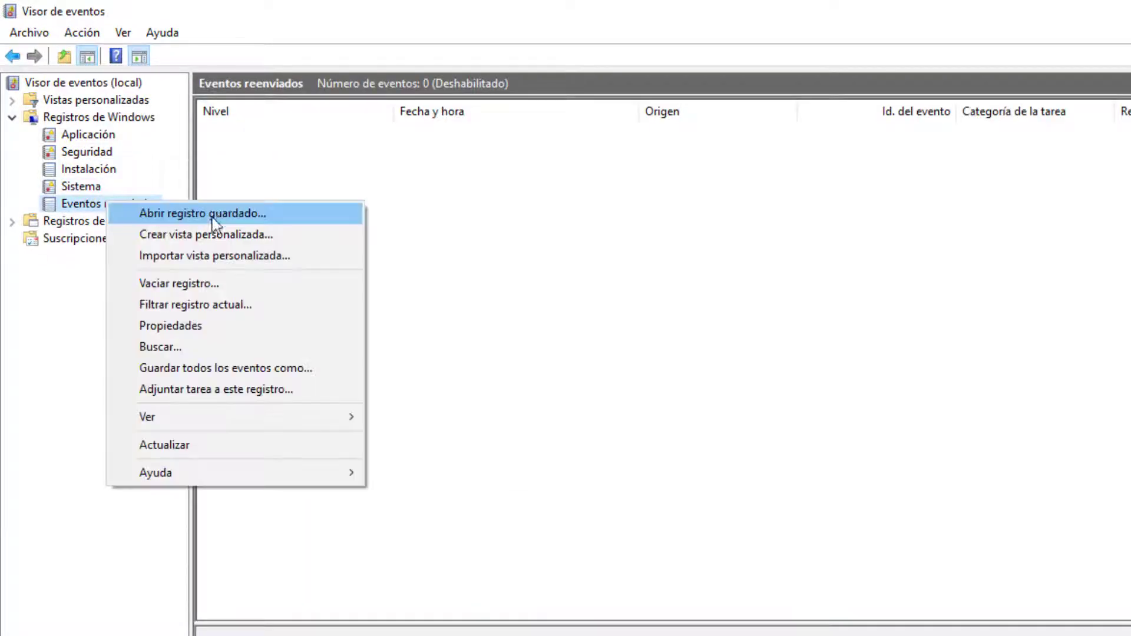
pyautogui.click(208, 283)
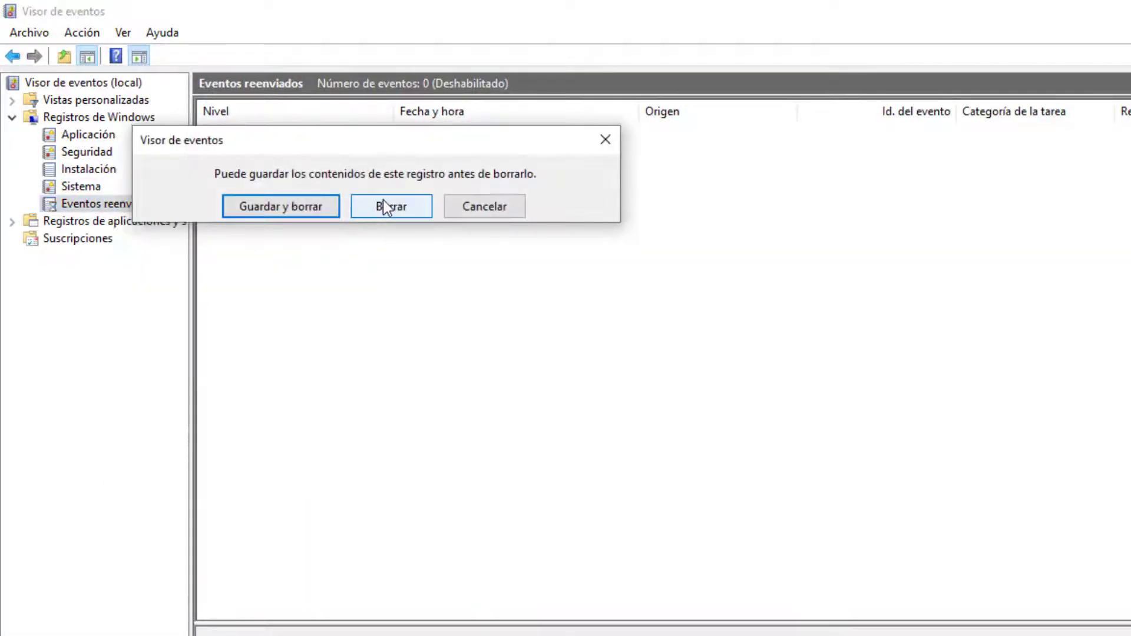
pyautogui.click(382, 207)
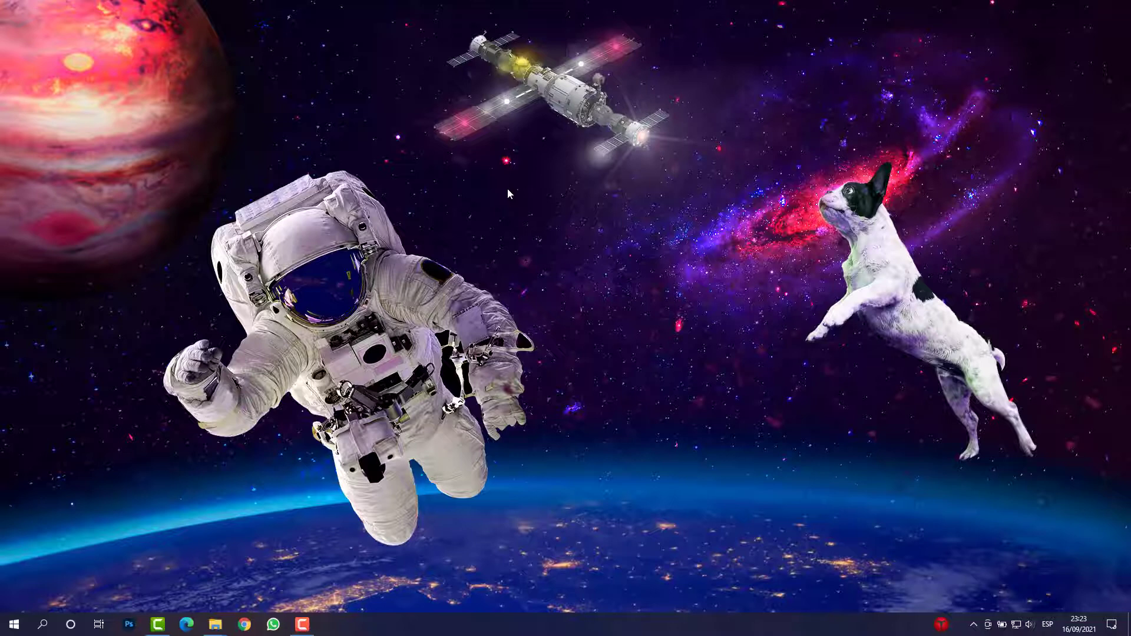
# In File Explorer, open the properties of Disco local (C:) and start freeing up space on the drive.
pyautogui.press('super+e')
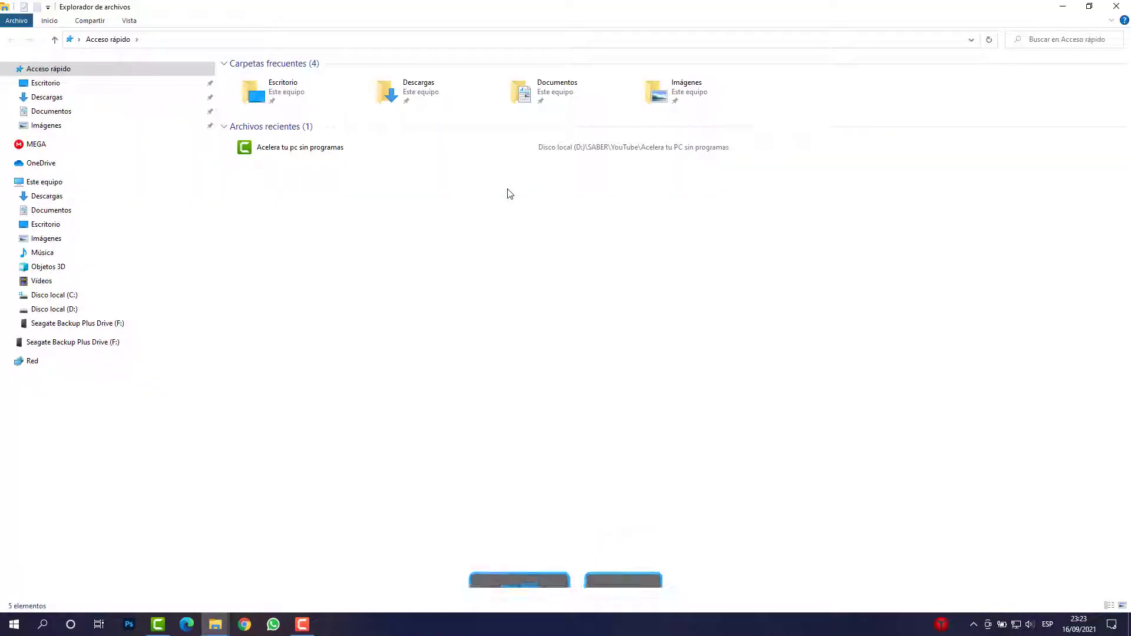
pyautogui.rightClick(70, 297)
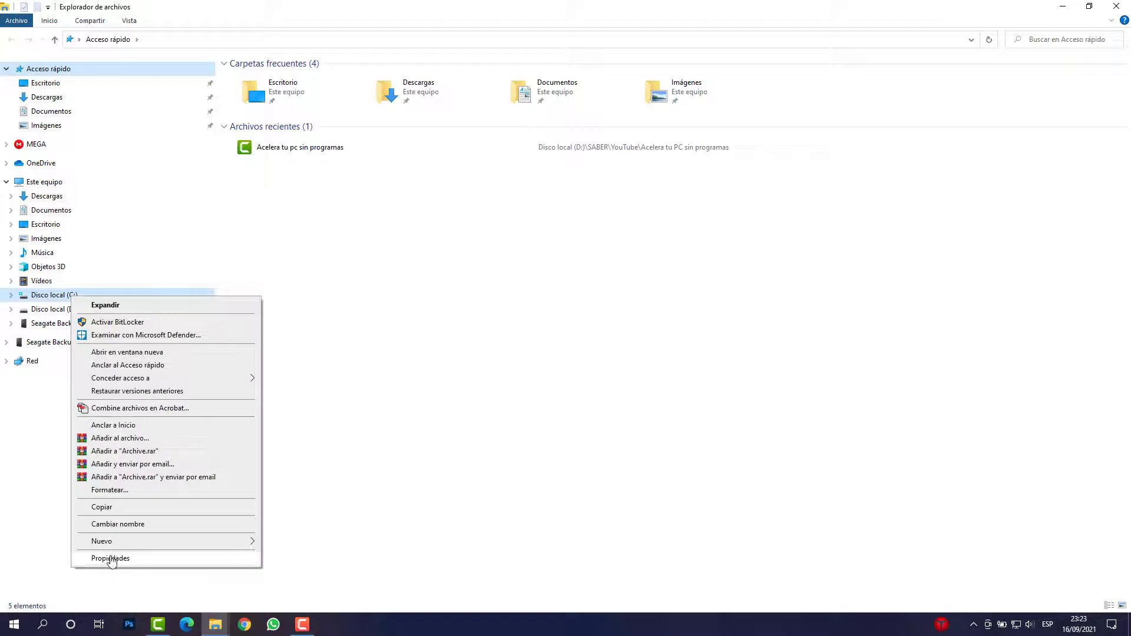
pyautogui.click(389, 379)
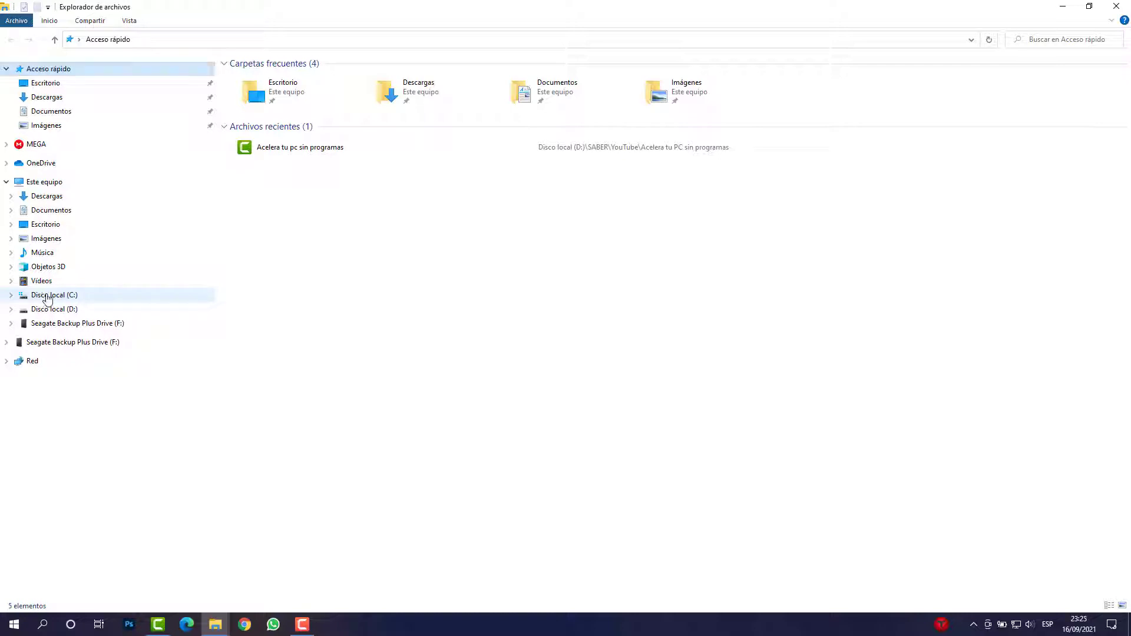
pyautogui.rightClick(45, 296)
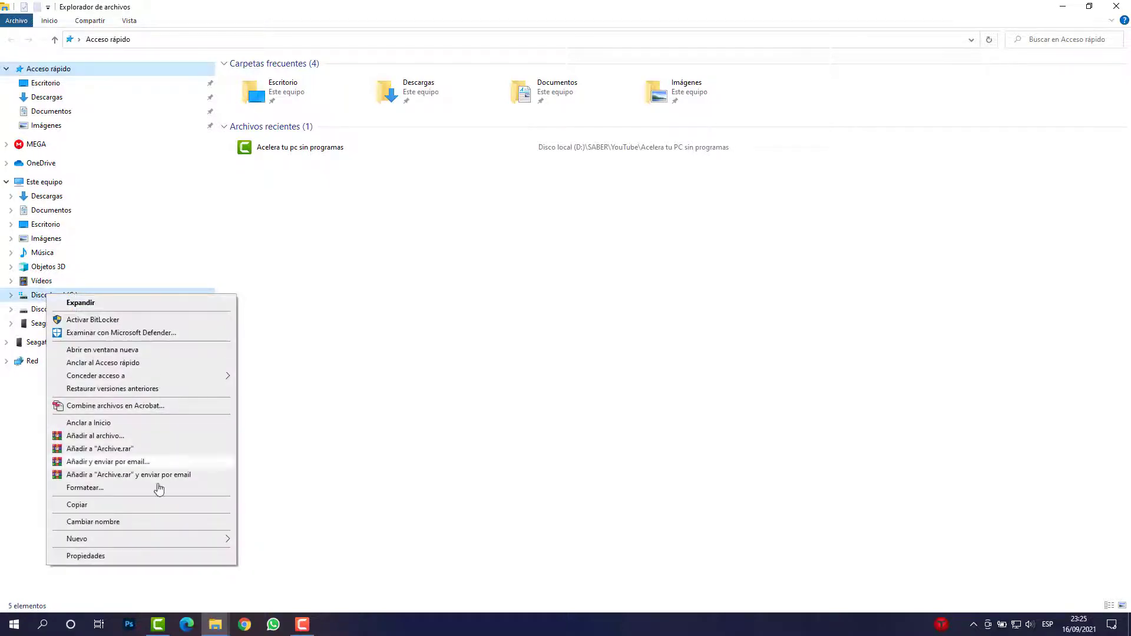
pyautogui.click(140, 557)
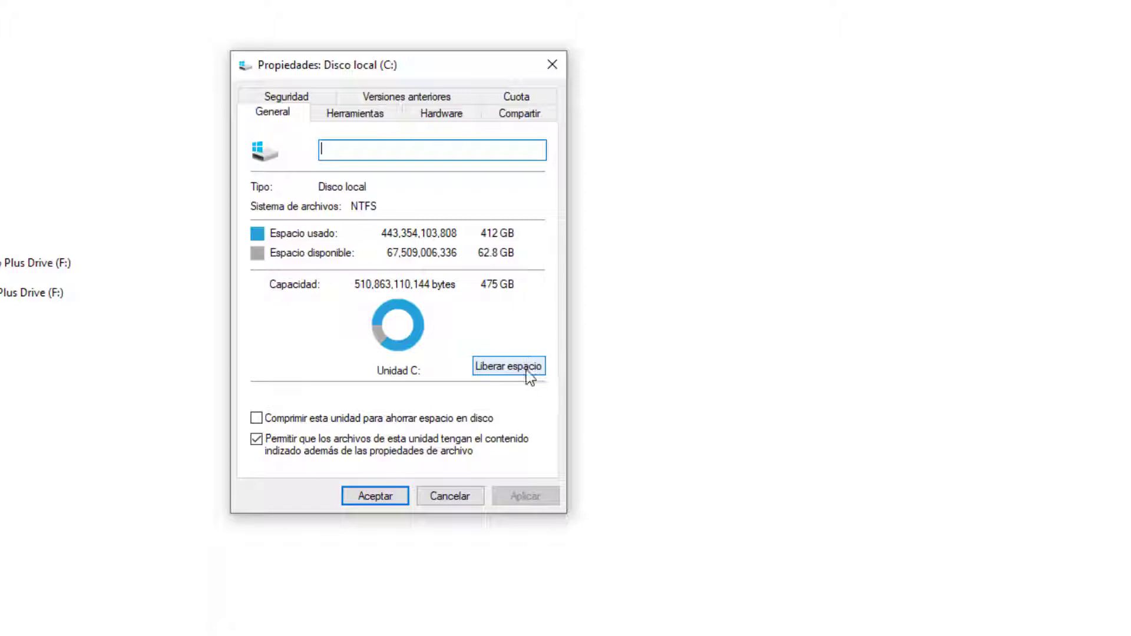
pyautogui.click(525, 369)
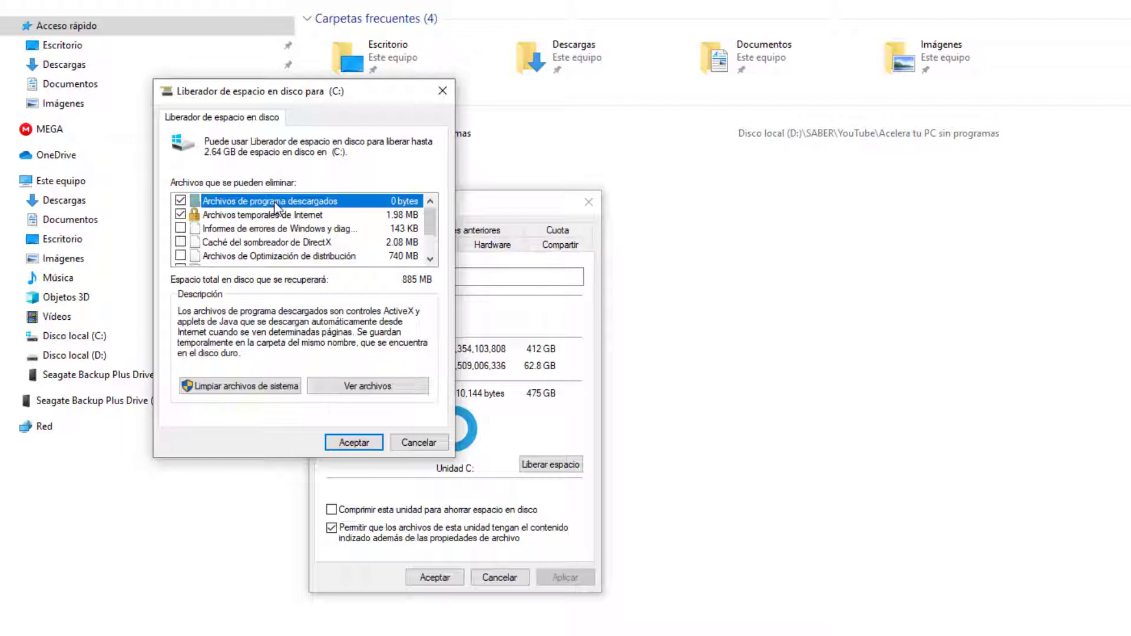
# Include Windows error reports, DirectX shader cache, Optimización de distribución files, Papelera de reciclaje and Archivos temporales in the cleanup.
pyautogui.click(180, 228)
pyautogui.click(180, 242)
pyautogui.click(181, 256)
pyautogui.scroll(-1, 237, 248)
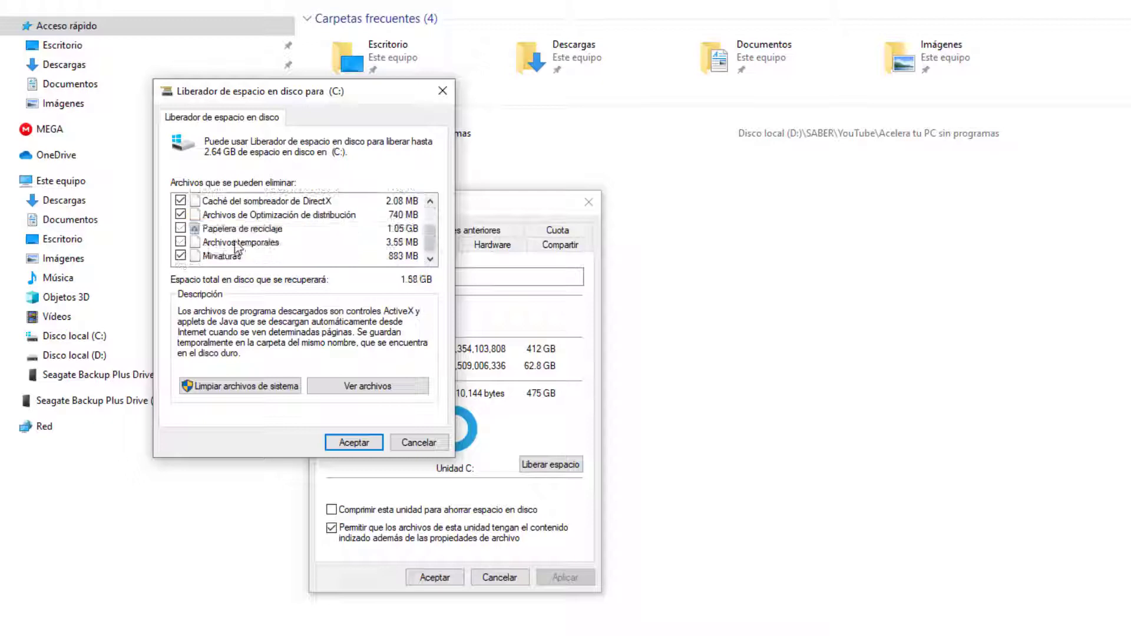
pyautogui.click(181, 230)
pyautogui.click(181, 243)
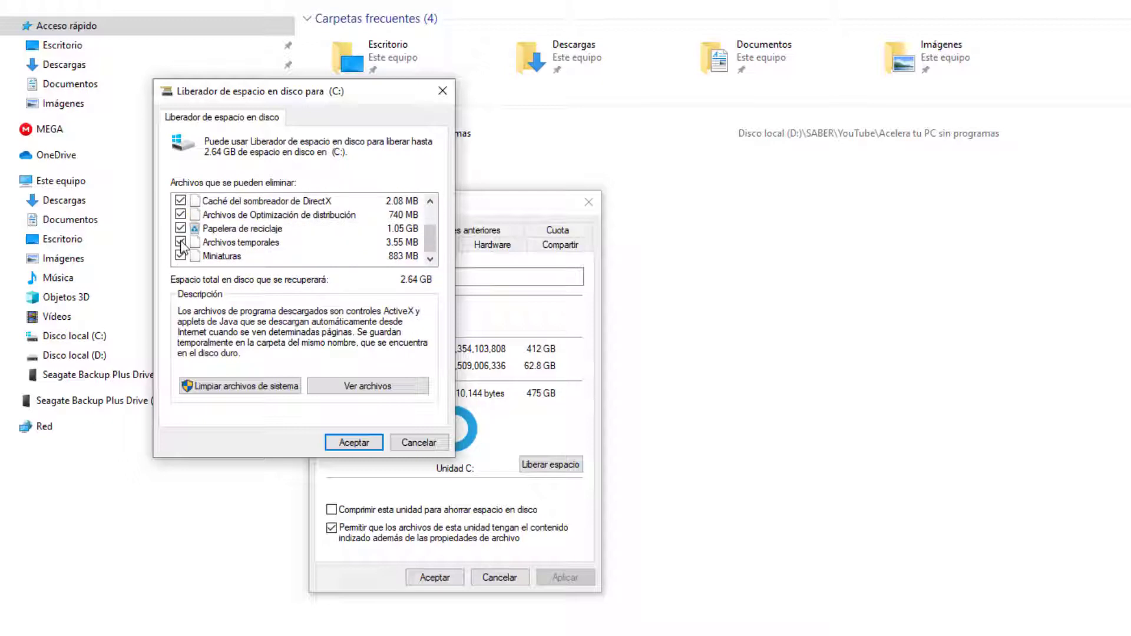
# Review the descriptions of Papelera de reciclaje and Archivos de Optimización de distribución, excluding the latter and including it again.
pyautogui.click(236, 231)
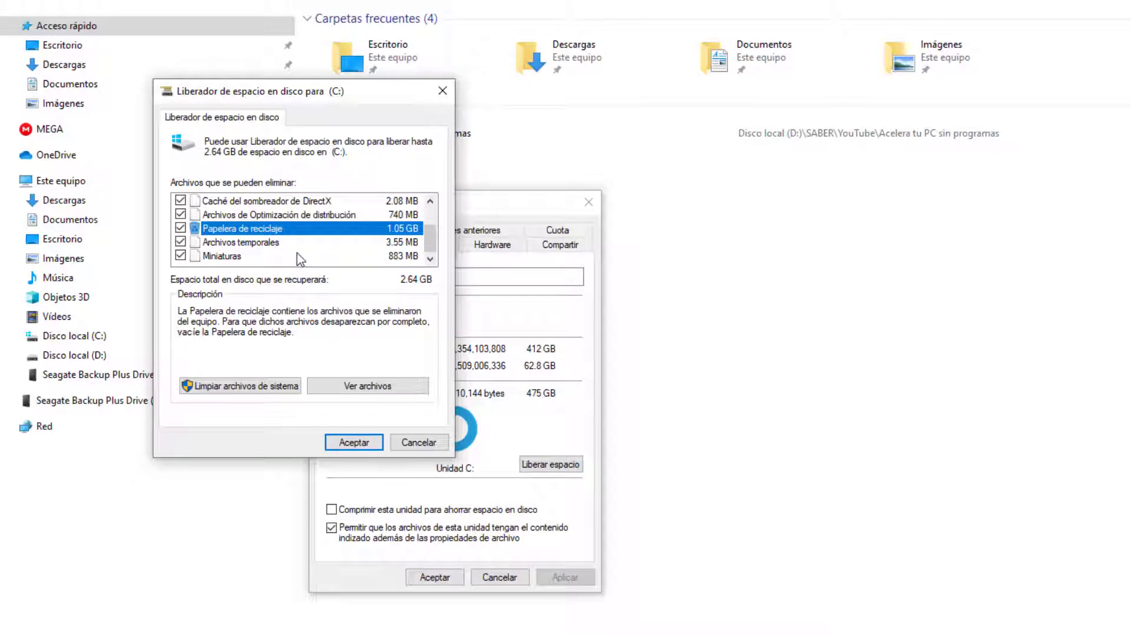
pyautogui.scroll(1, 297, 254)
pyautogui.scroll(-1, 293, 228)
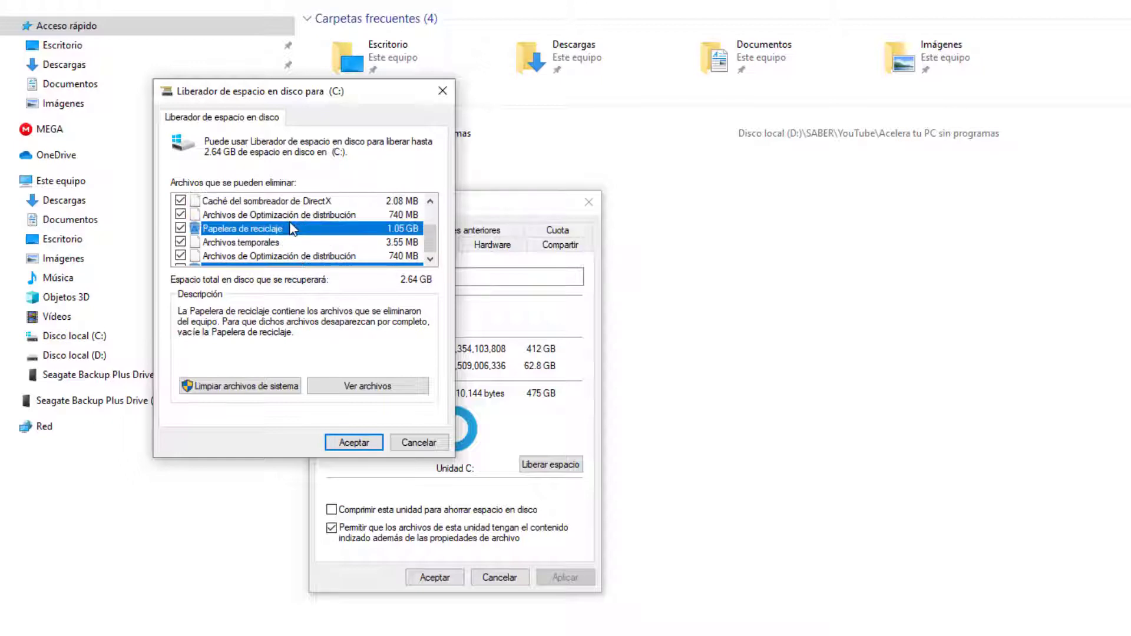
pyautogui.moveTo(338, 100); pyautogui.dragTo(451, 71)
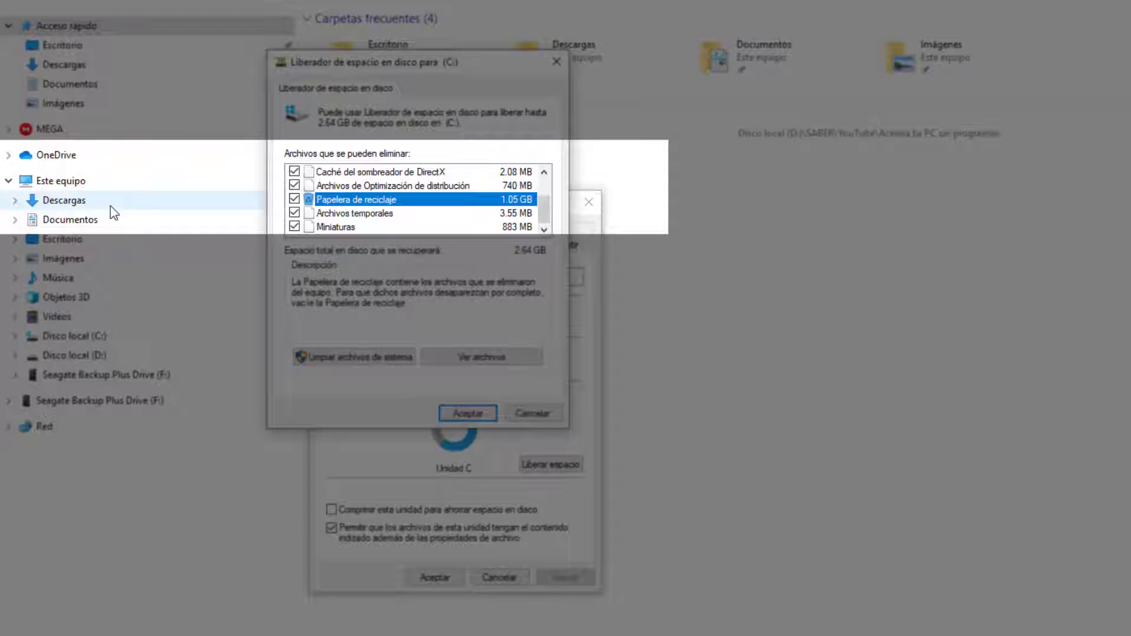
pyautogui.click(351, 186)
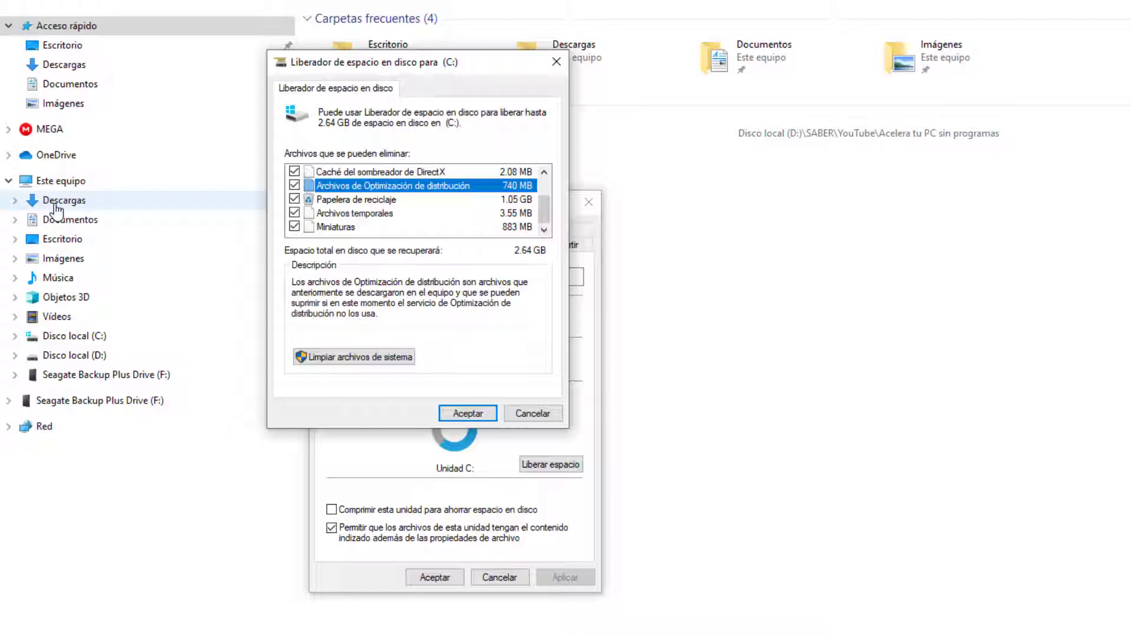
pyautogui.click(294, 185)
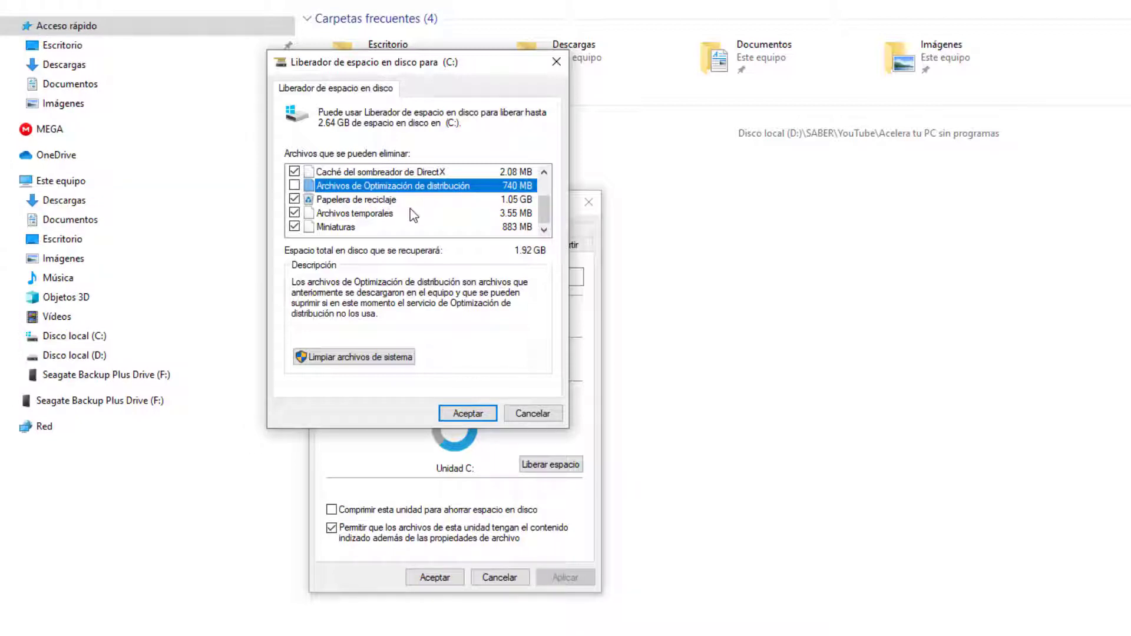
pyautogui.click(297, 184)
# Extend the C: drive cleanup to system files and move the cleanup window clear of the drive properties.
pyautogui.click(396, 358)
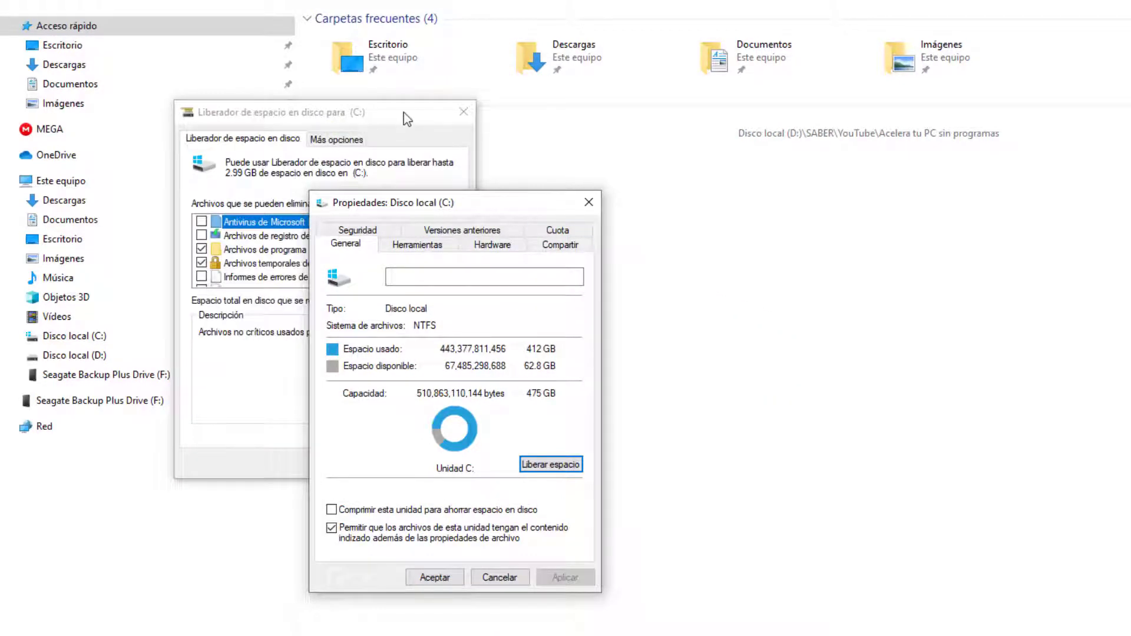
pyautogui.moveTo(404, 112); pyautogui.dragTo(791, 119)
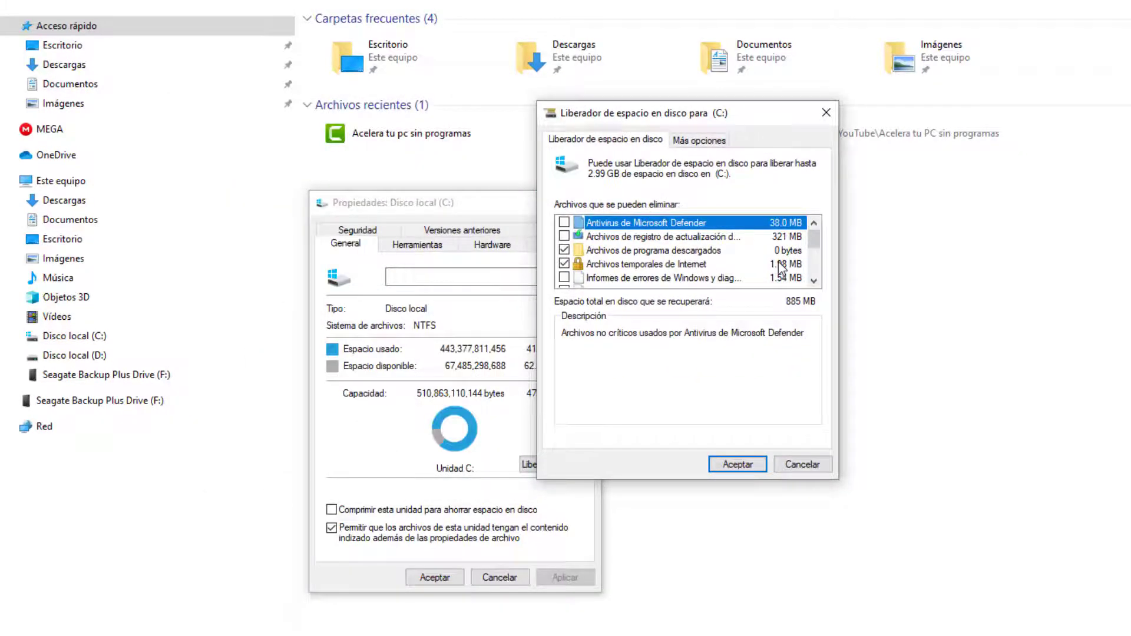
# Include Antivirus de Microsoft Defender, the update log files and Papelera de reciclaje in the C: drive cleanup.
pyautogui.click(564, 222)
pyautogui.click(564, 236)
pyautogui.scroll(-1, 654, 250)
pyautogui.click(564, 264)
pyautogui.scroll(-2, 568, 262)
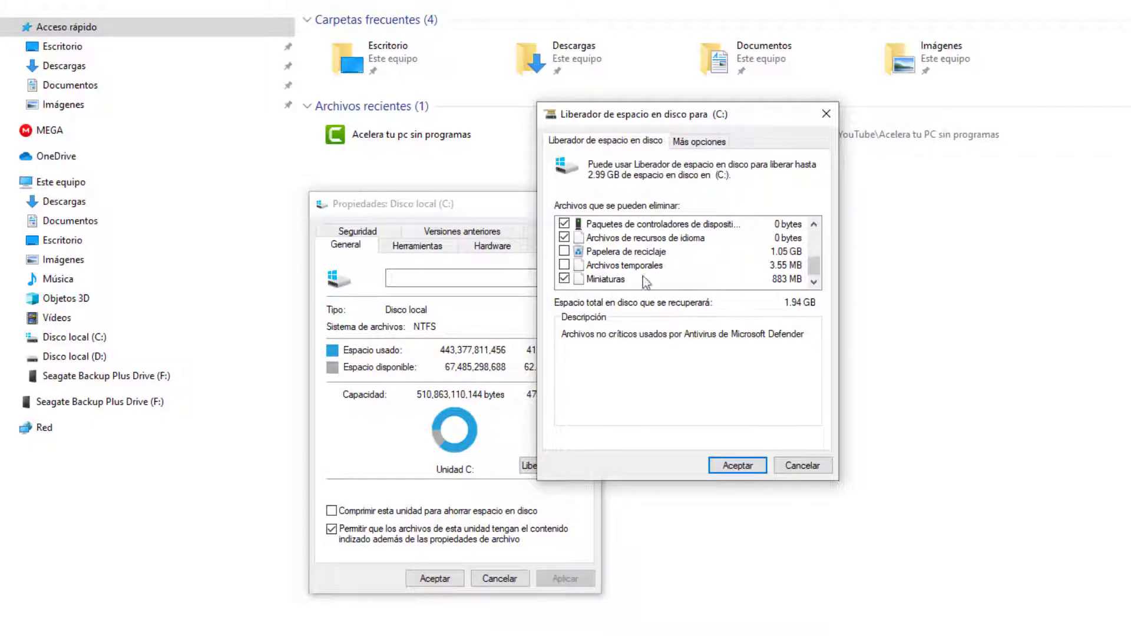
pyautogui.click(565, 251)
# Run the cleanup, confirm the permanent deletion of the files and close the C: drive properties.
pyautogui.click(739, 465)
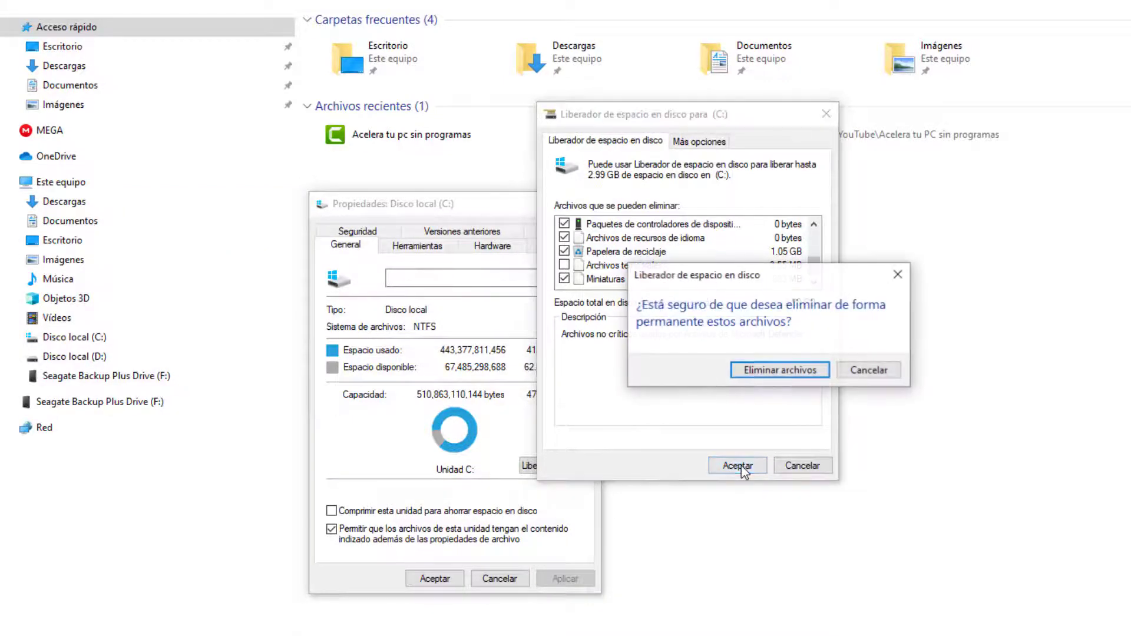
pyautogui.click(769, 372)
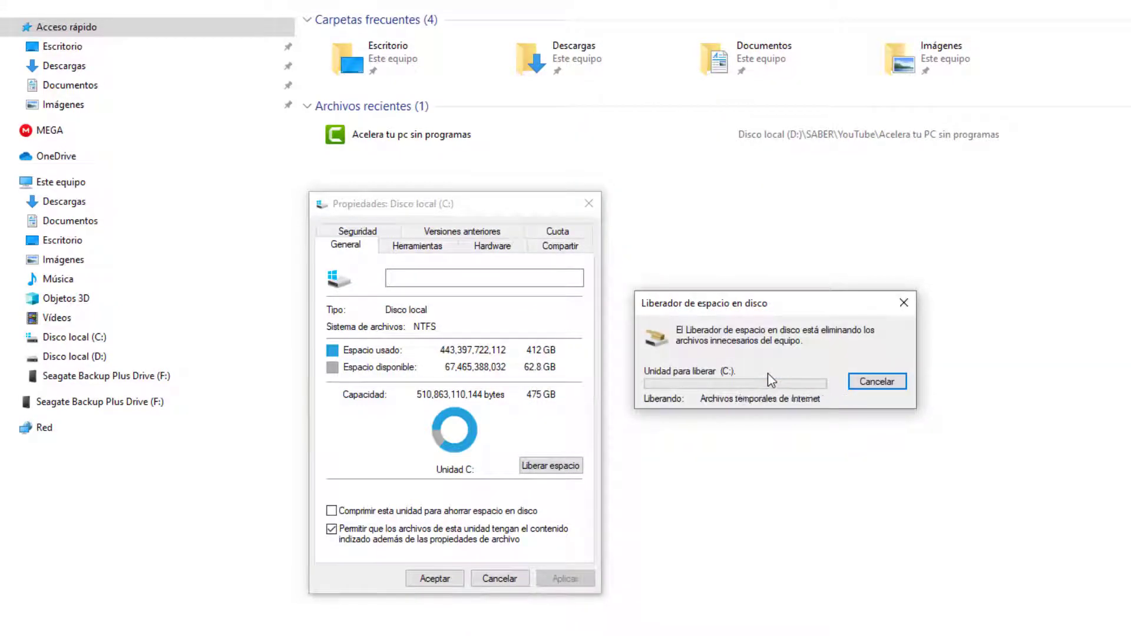
pyautogui.click(439, 581)
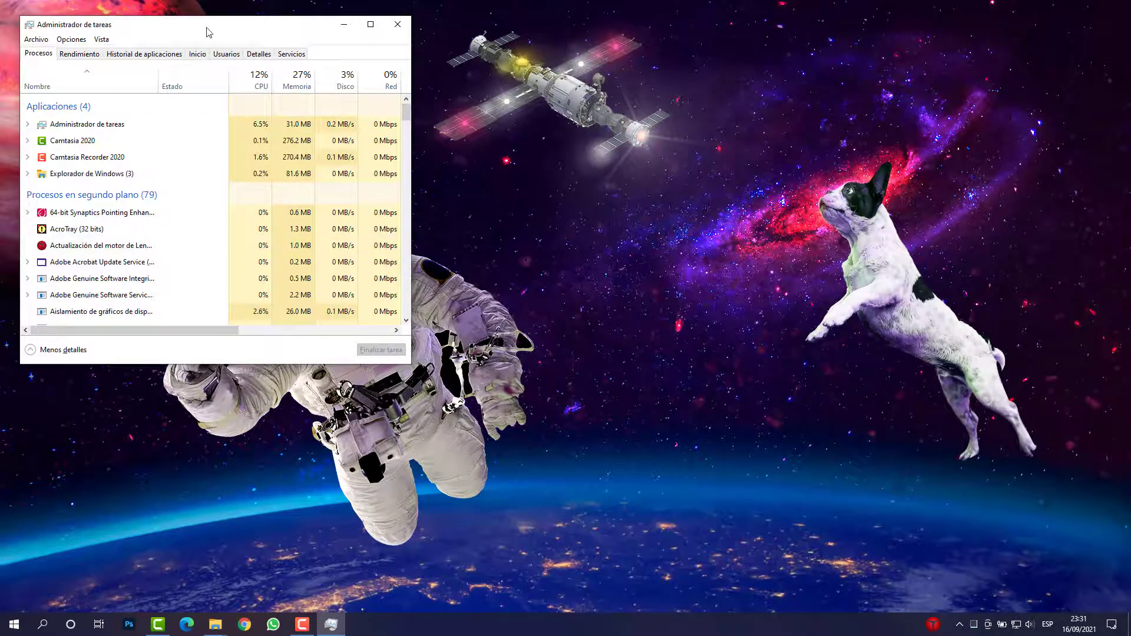
# Close Task Manager, reopen it from the taskbar and show the startup programs in a maximized window.
pyautogui.moveTo(209, 32); pyautogui.dragTo(398, 48)
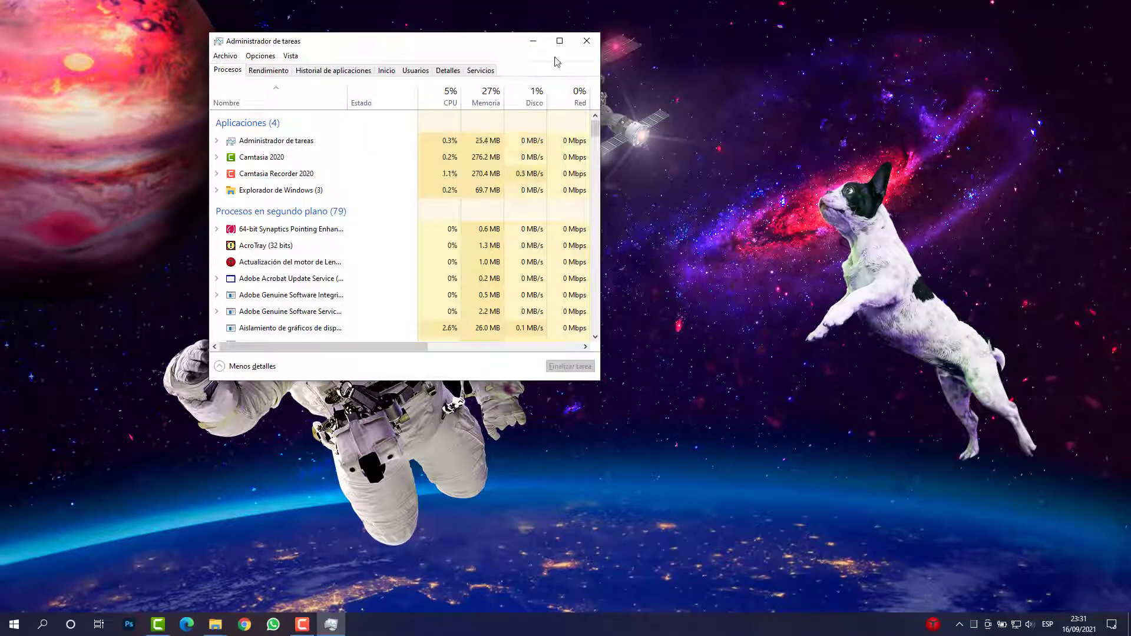
pyautogui.click(588, 46)
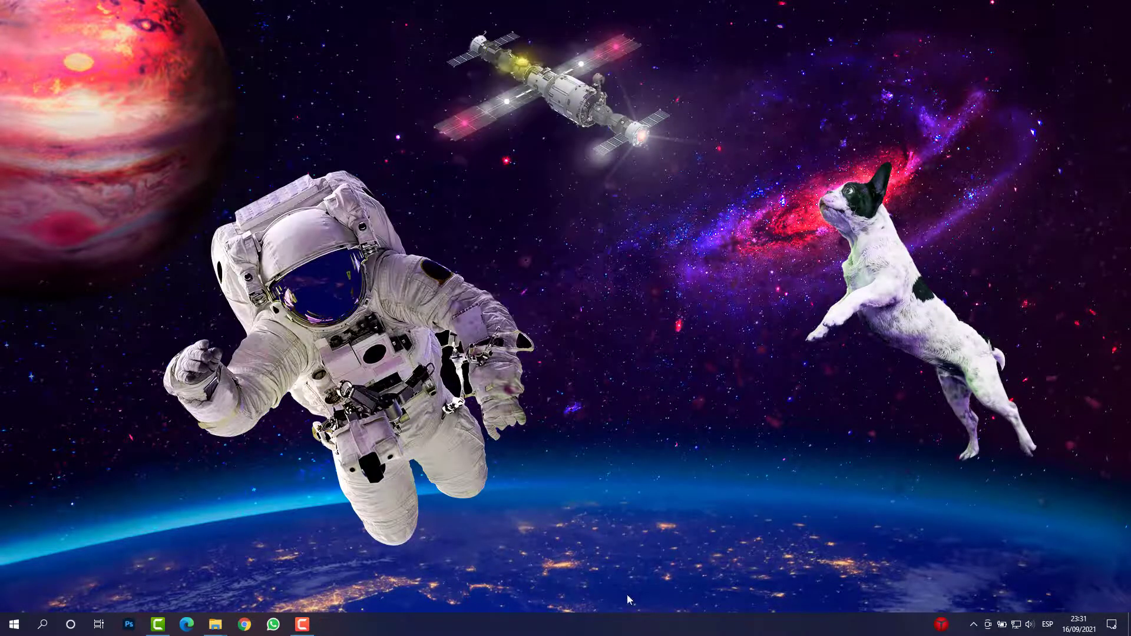
pyautogui.rightClick(560, 626)
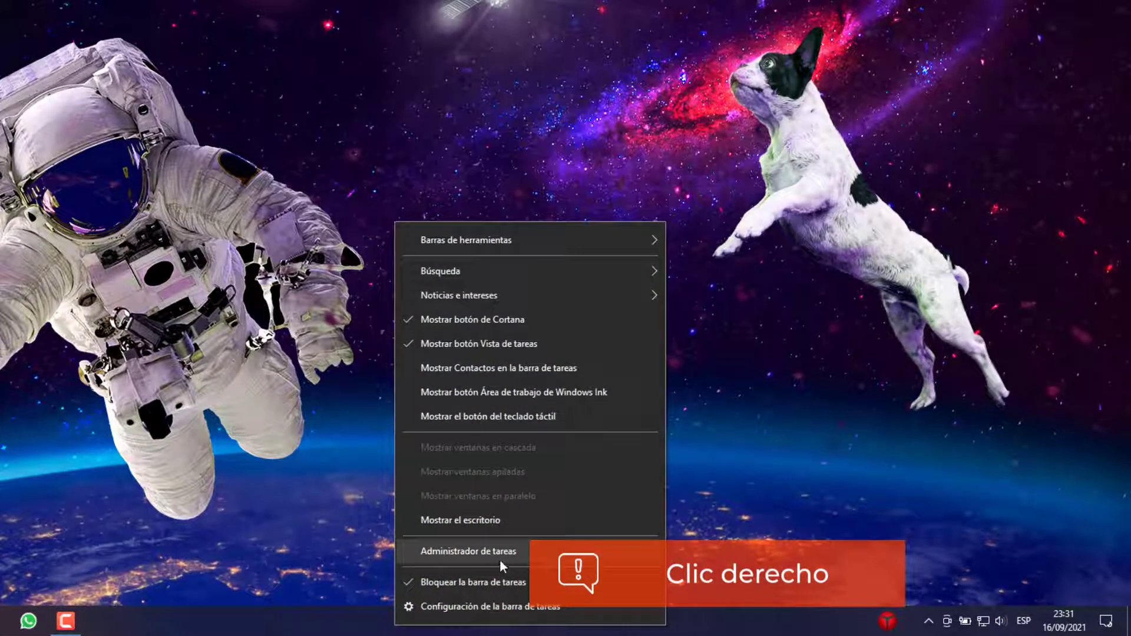
pyautogui.click(501, 562)
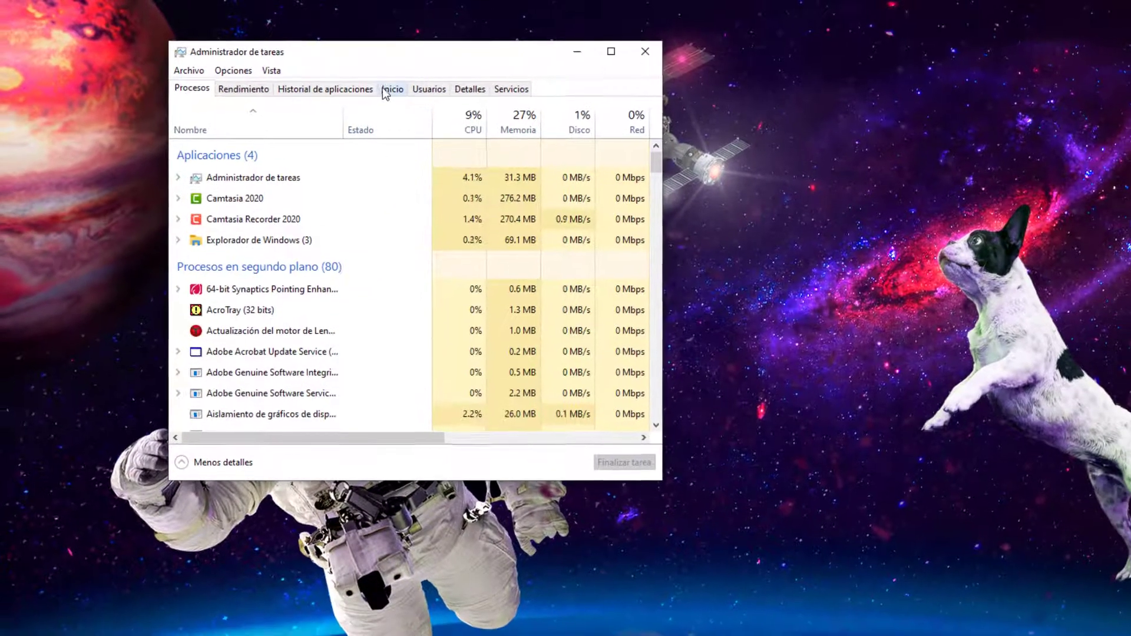
pyautogui.click(390, 90)
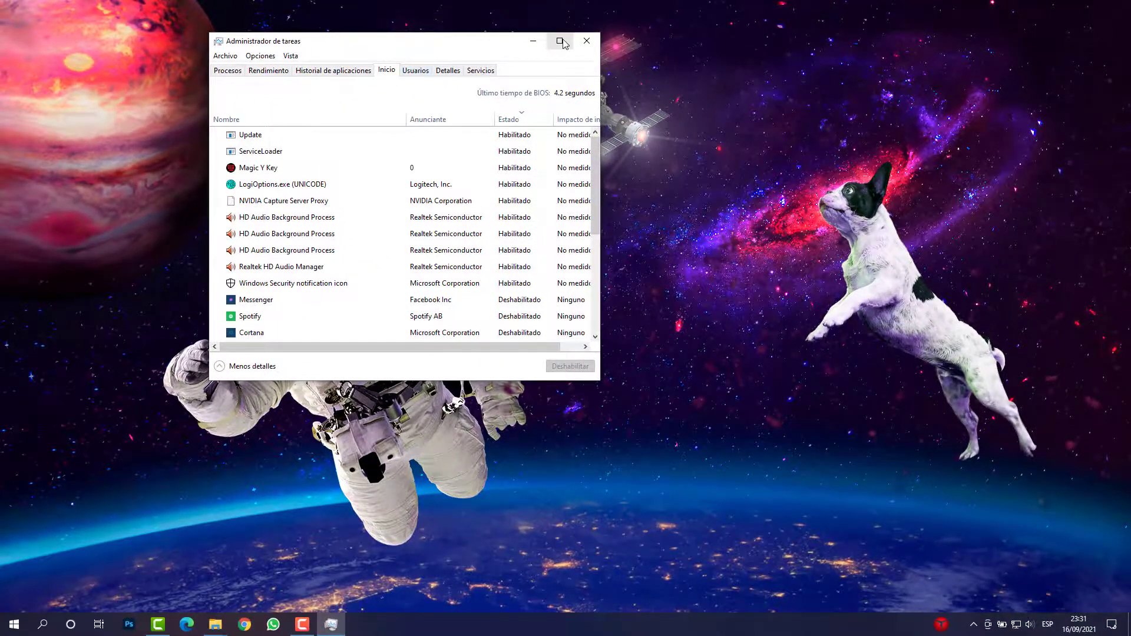
pyautogui.click(570, 42)
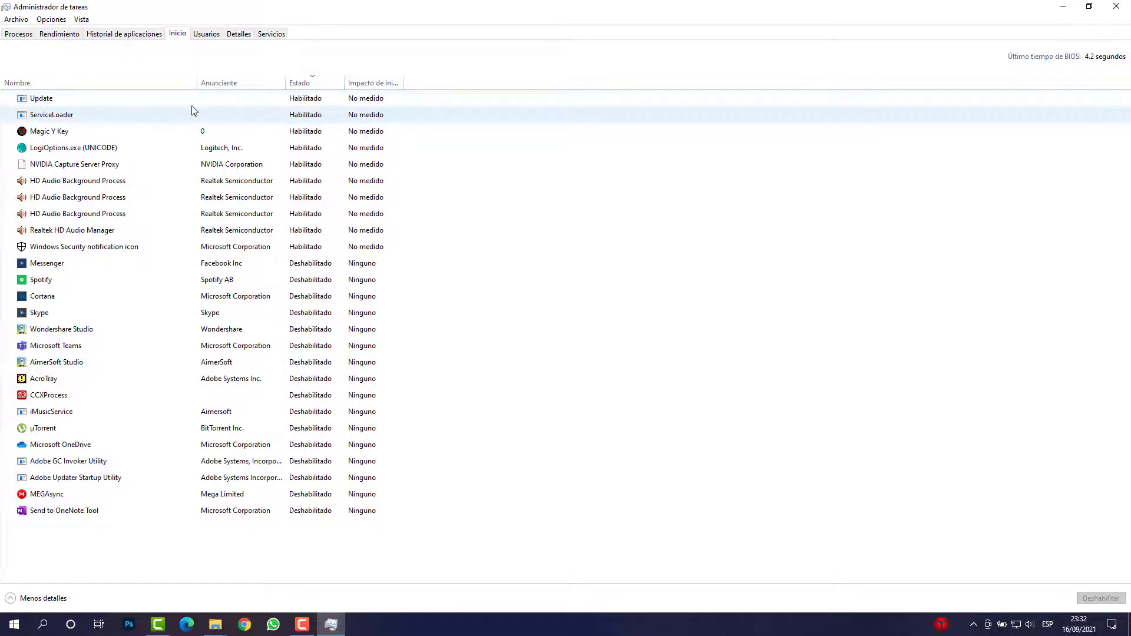
# Disable the Update, Magic Y Key and ServiceLoader startup programs.
pyautogui.rightClick(252, 103)
pyautogui.click(318, 118)
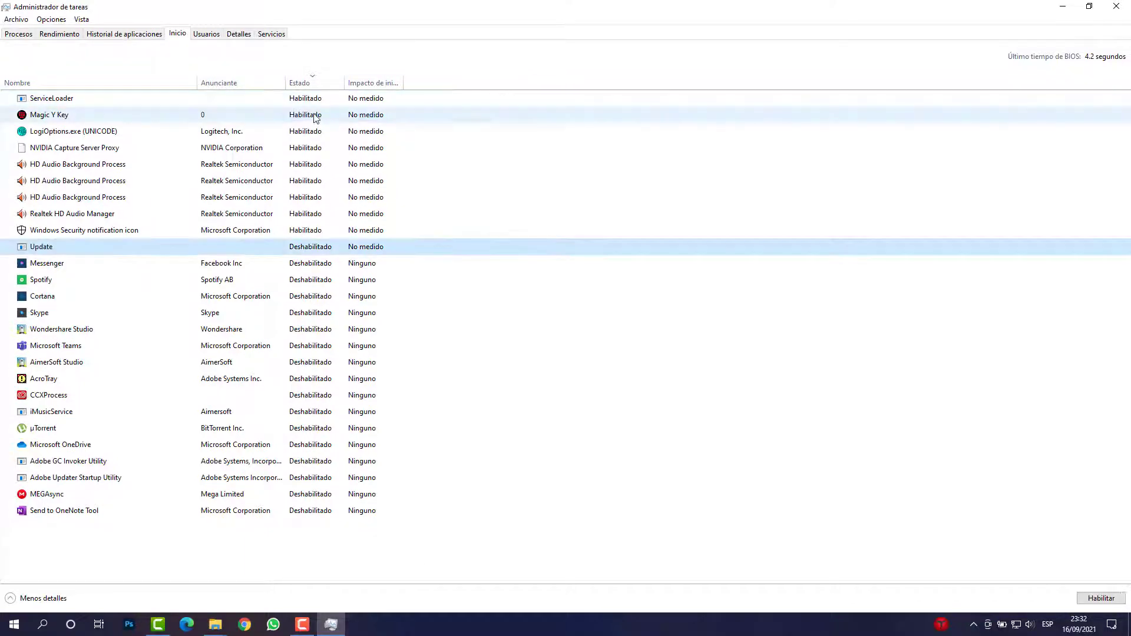
pyautogui.rightClick(316, 117)
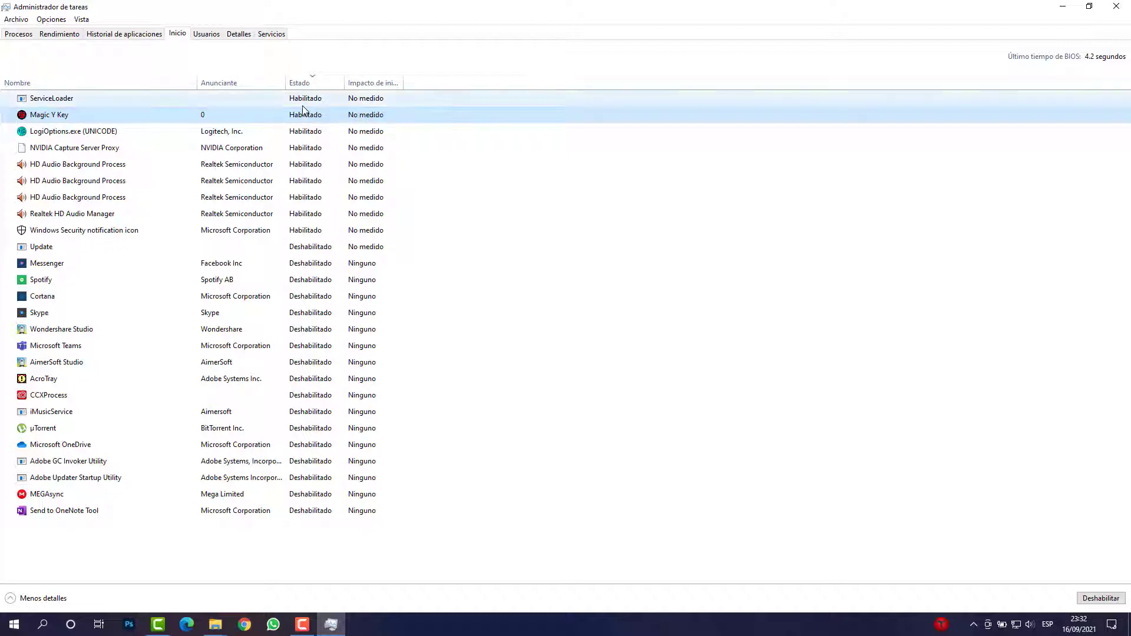
pyautogui.rightClick(303, 102)
pyautogui.click(318, 112)
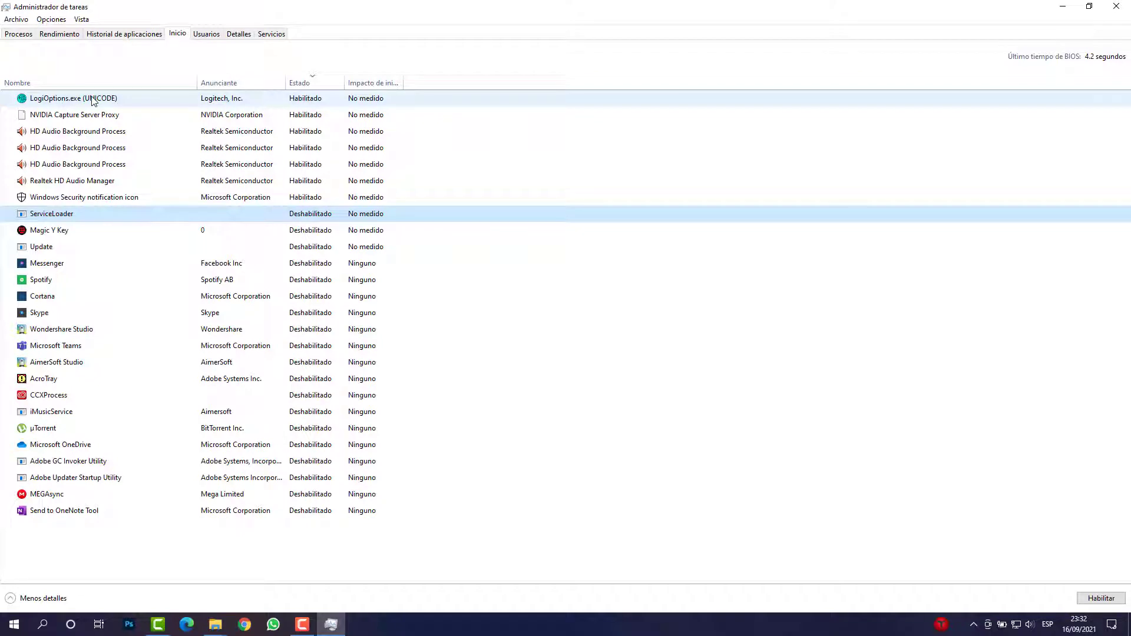
# Disable two of the HD Audio Background Process entries from Realtek Semiconductor in the startup programs.
pyautogui.click(123, 117)
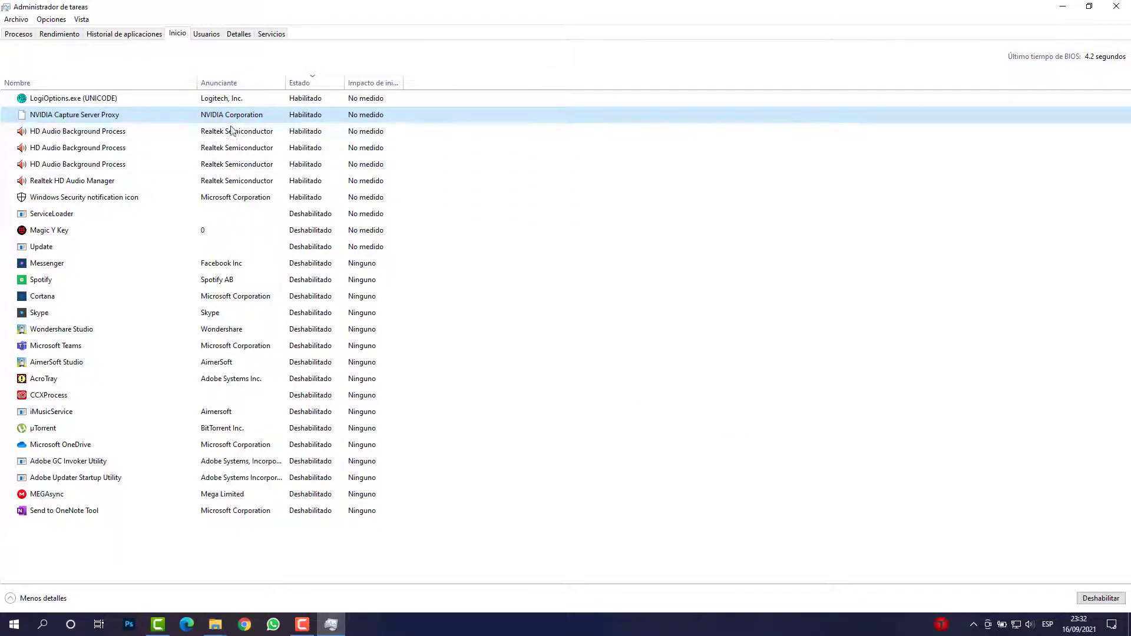
pyautogui.rightClick(248, 134)
pyautogui.click(277, 141)
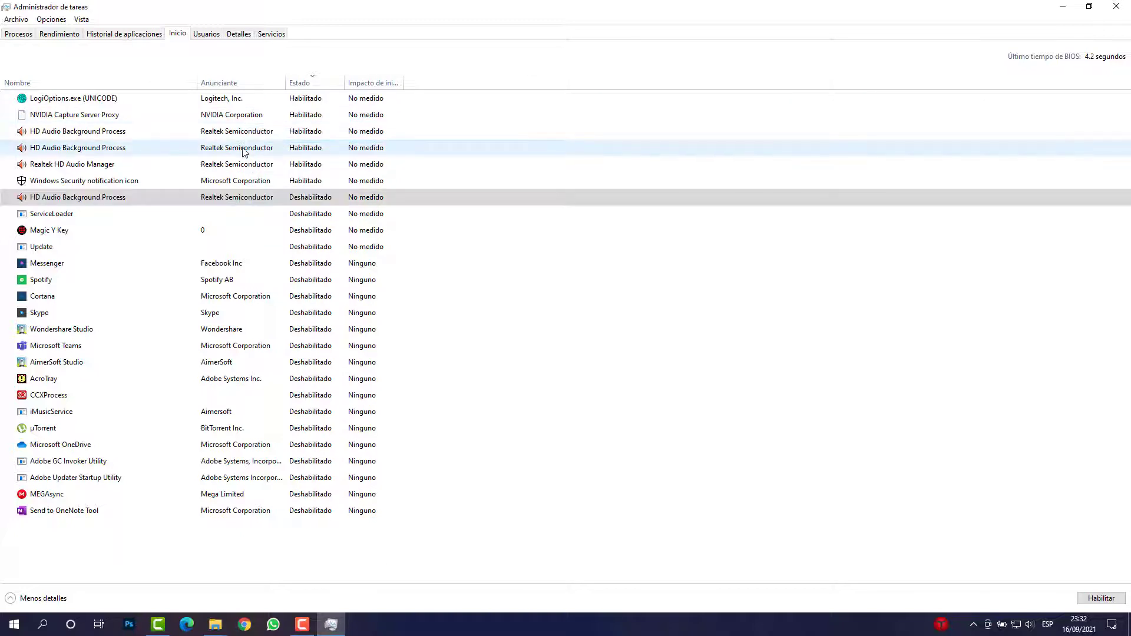
pyautogui.click(246, 135)
pyautogui.rightClick(264, 141)
pyautogui.press('Escape')
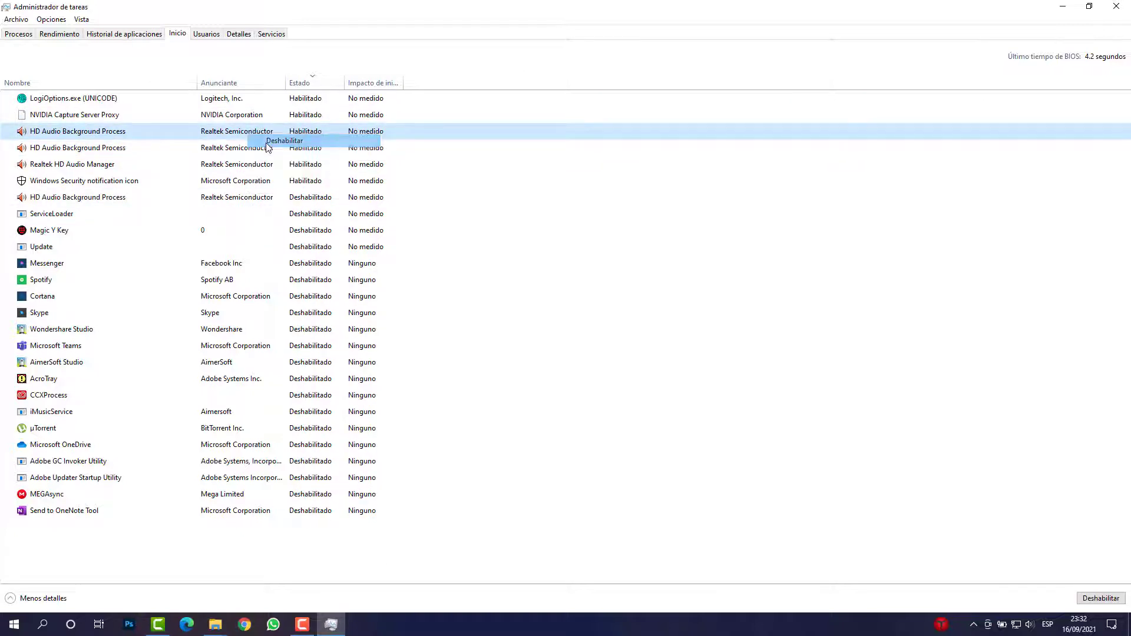
pyautogui.hotkey('alt', 'd')
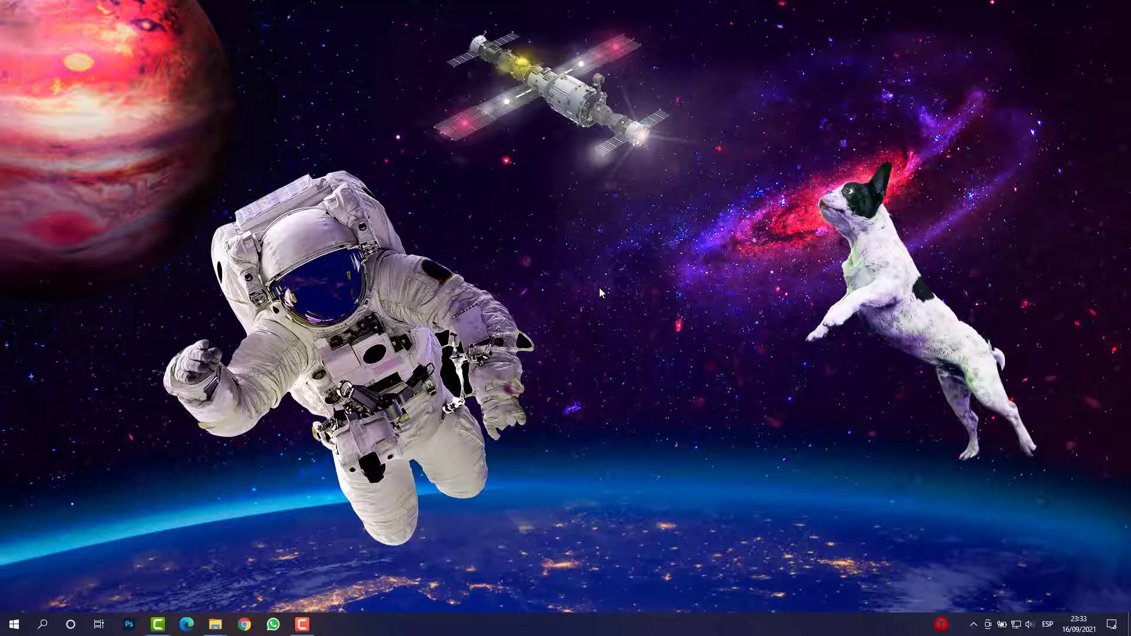
# Open the Windows system settings and show the Notificaciones y acciones page.
pyautogui.press('super')
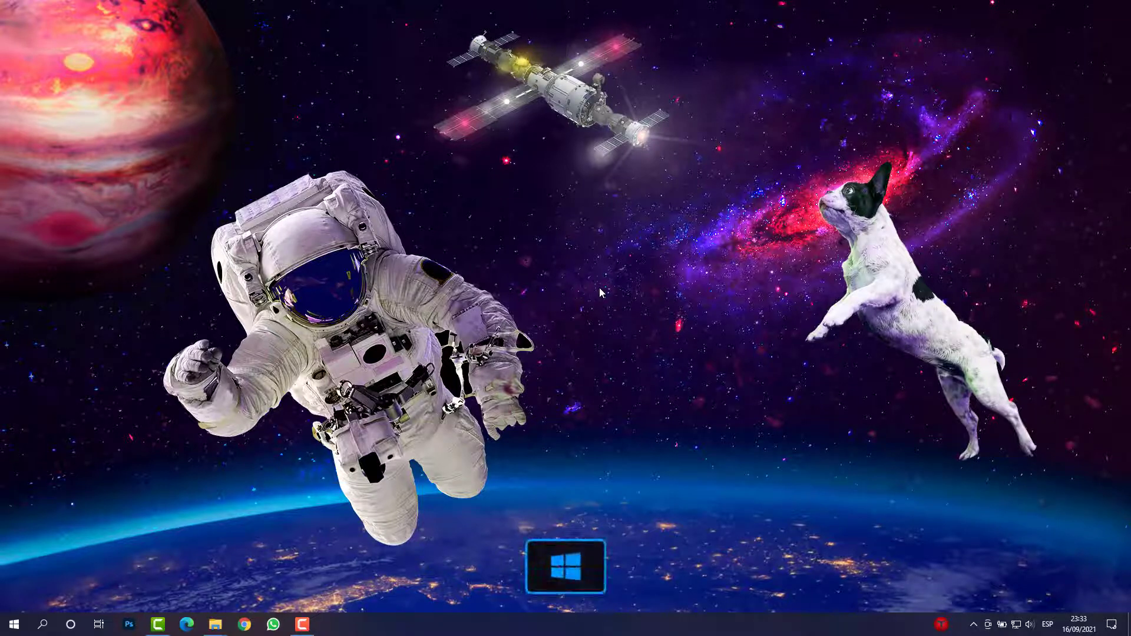
pyautogui.moveTo(24, 570)
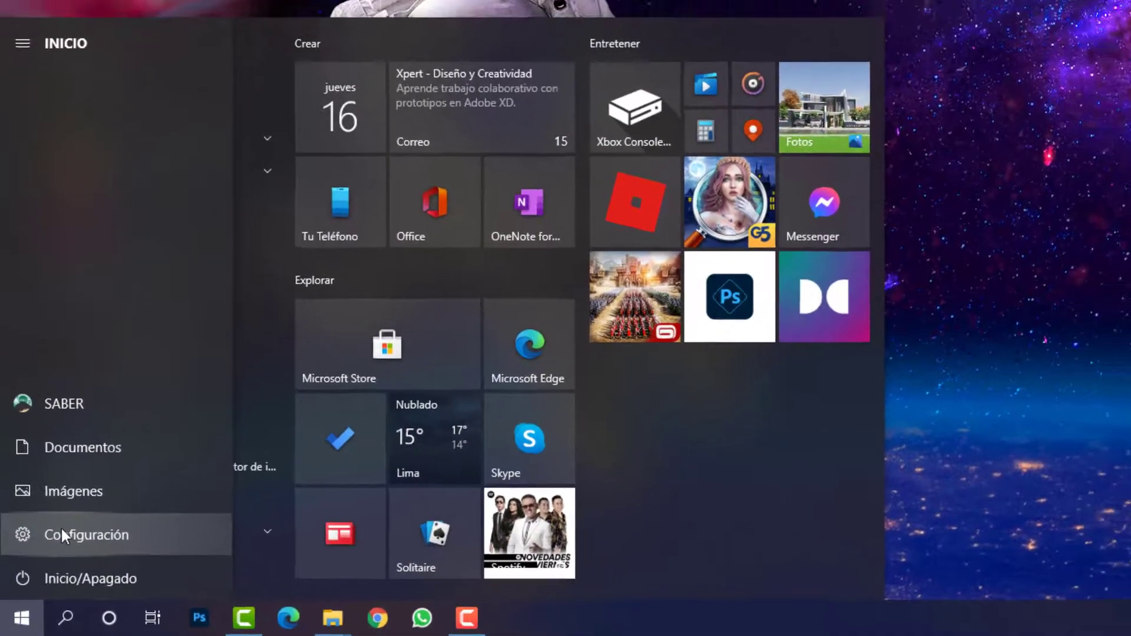
pyautogui.click(62, 534)
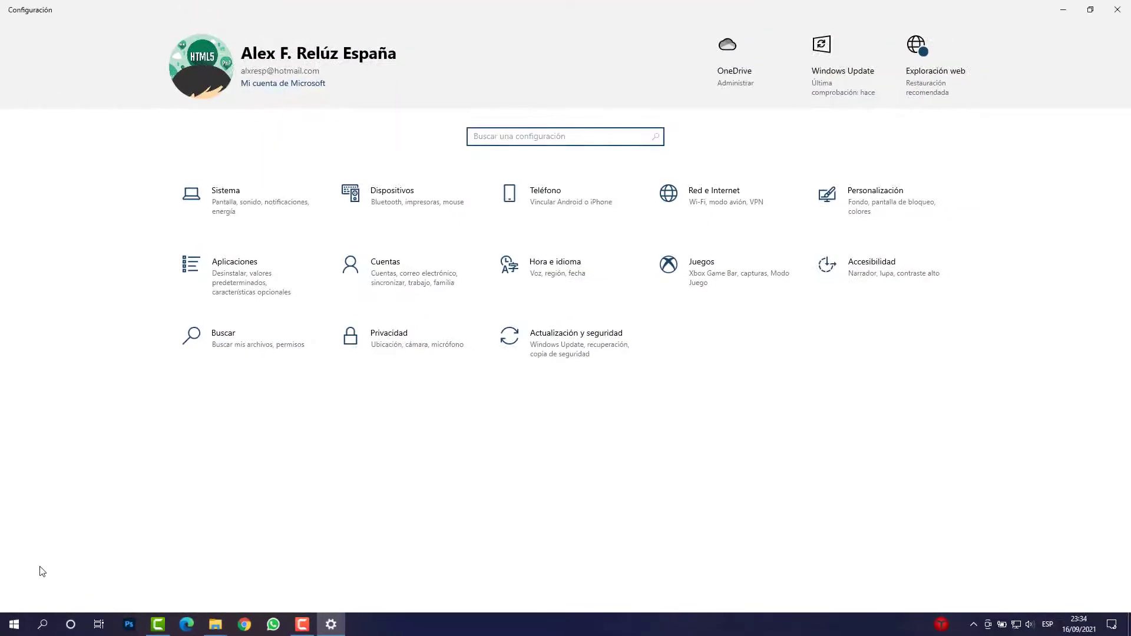
pyautogui.click(231, 210)
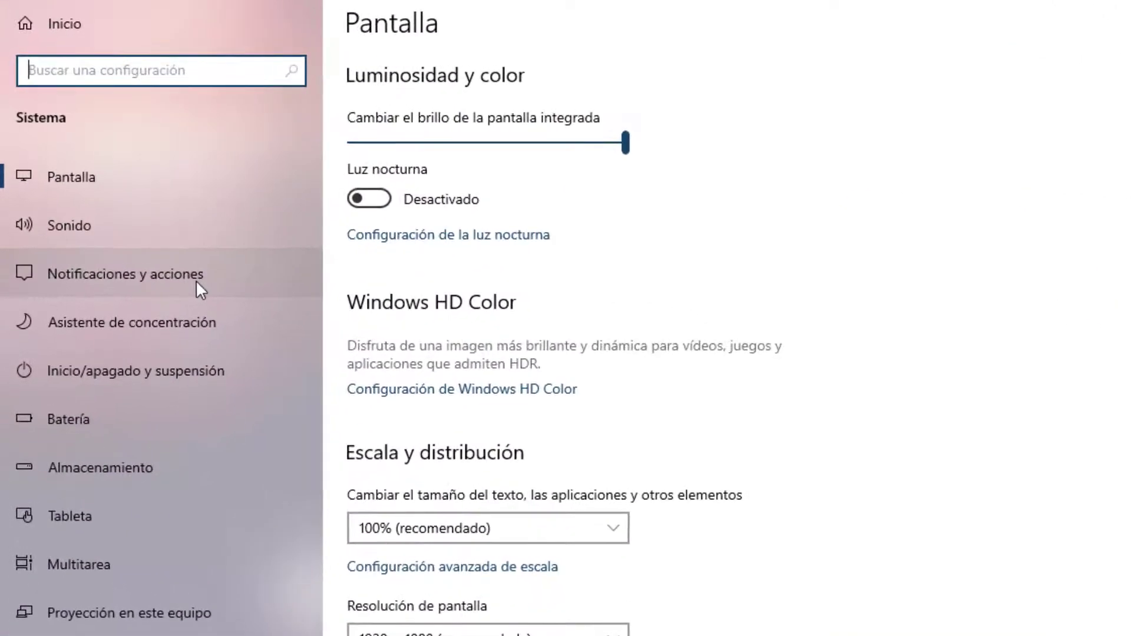
pyautogui.click(189, 273)
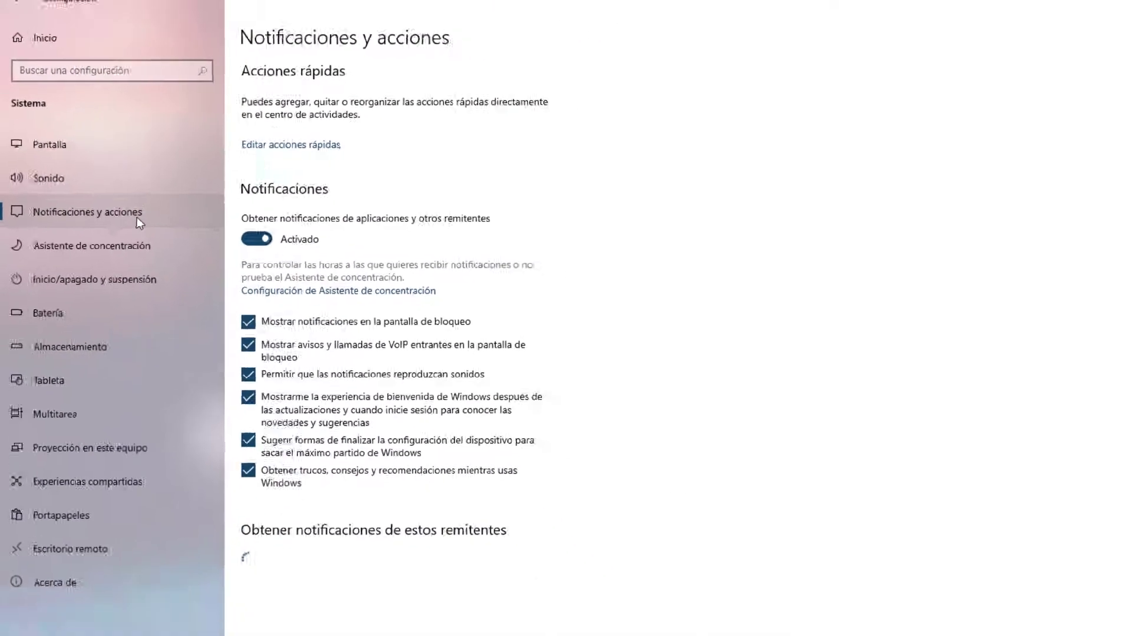
# Turn off notifications from the senders Tu Teléfono, MEGAsync and Microsoft Store.
pyautogui.scroll(-15, 494, 512)
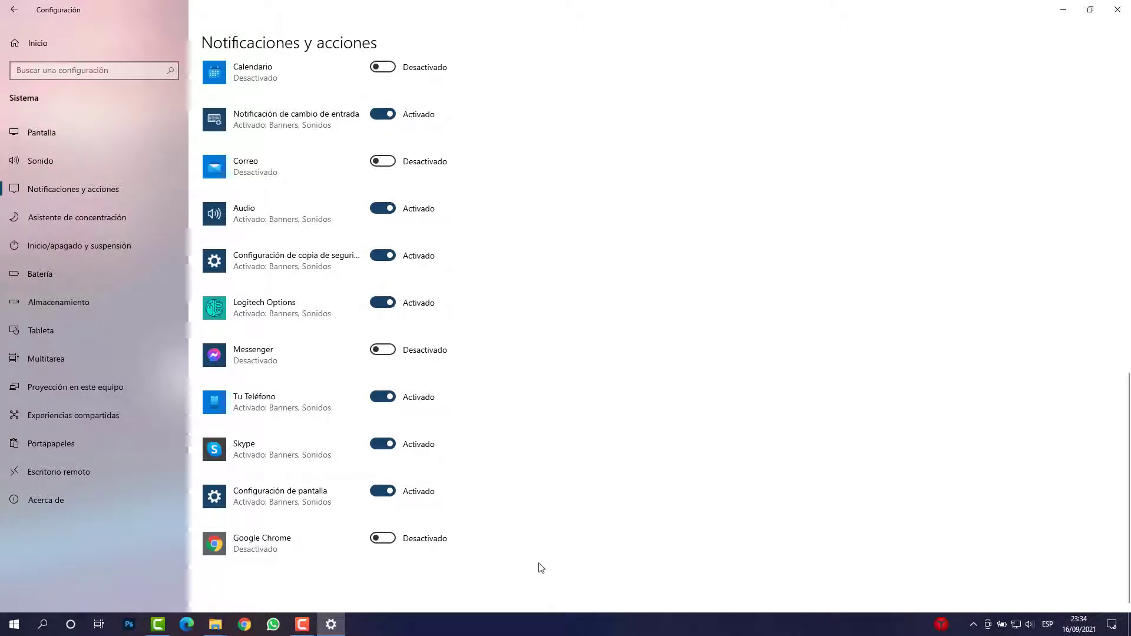
pyautogui.click(377, 399)
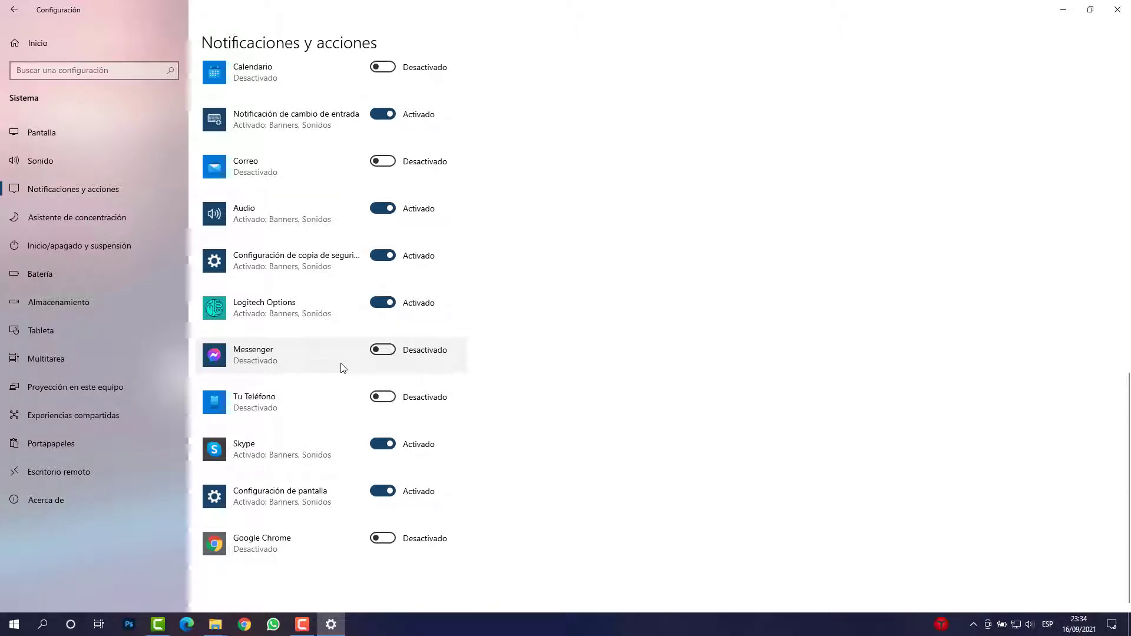
pyautogui.scroll(2, 343, 368)
pyautogui.scroll(5, 344, 368)
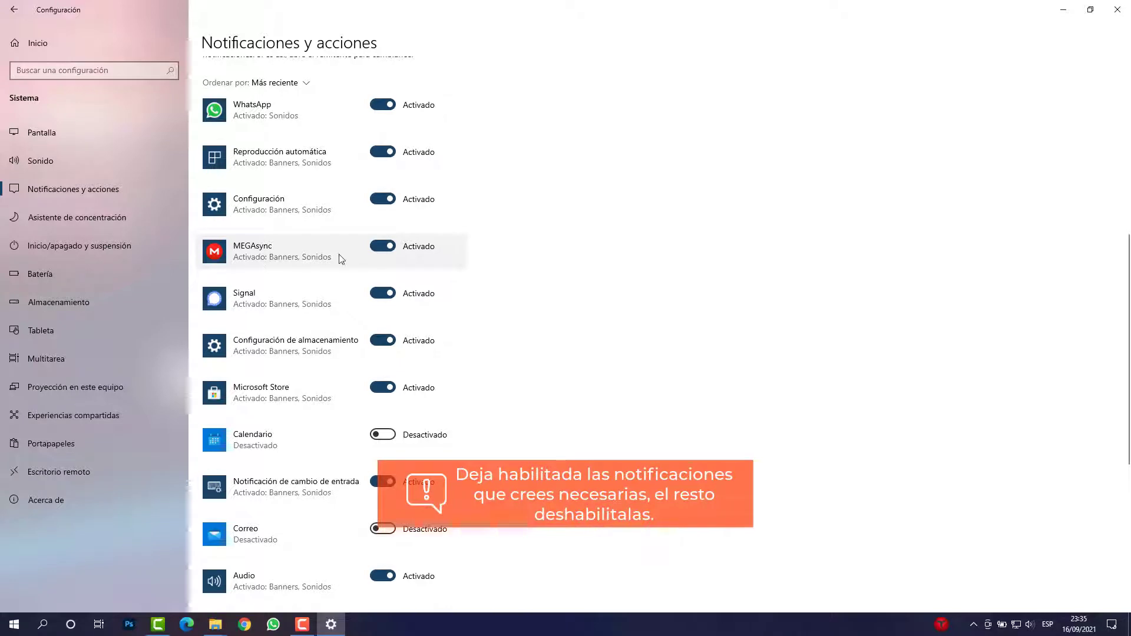
pyautogui.click(383, 247)
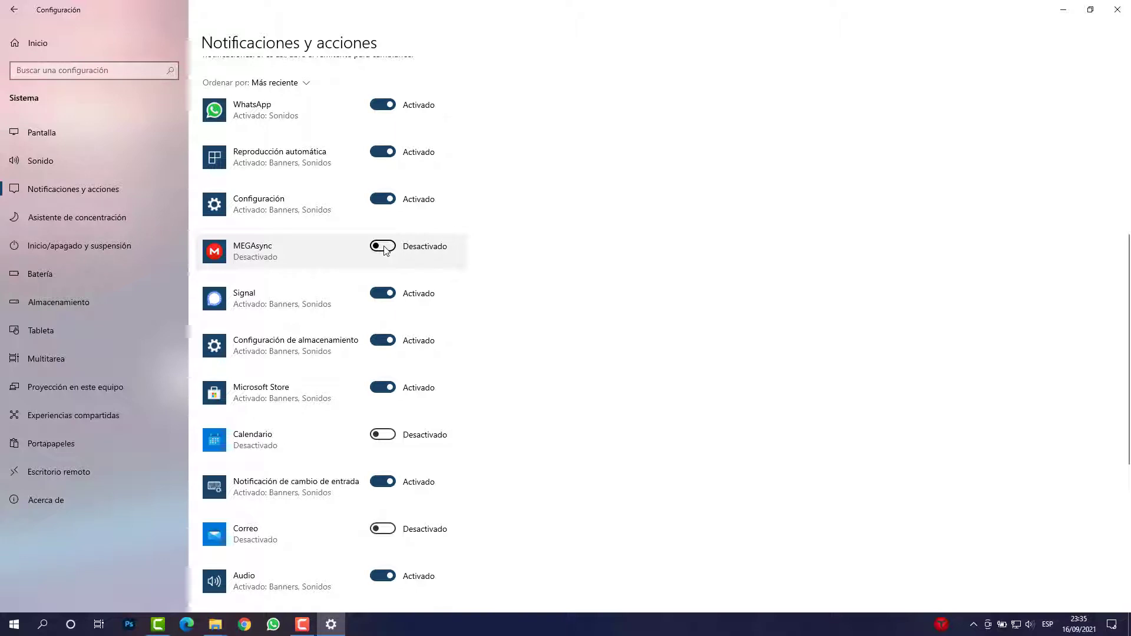
pyautogui.click(383, 389)
# Disable the option for getting tricks, tips and recommendations while using Windows, and close the settings.
pyautogui.scroll(4, 384, 377)
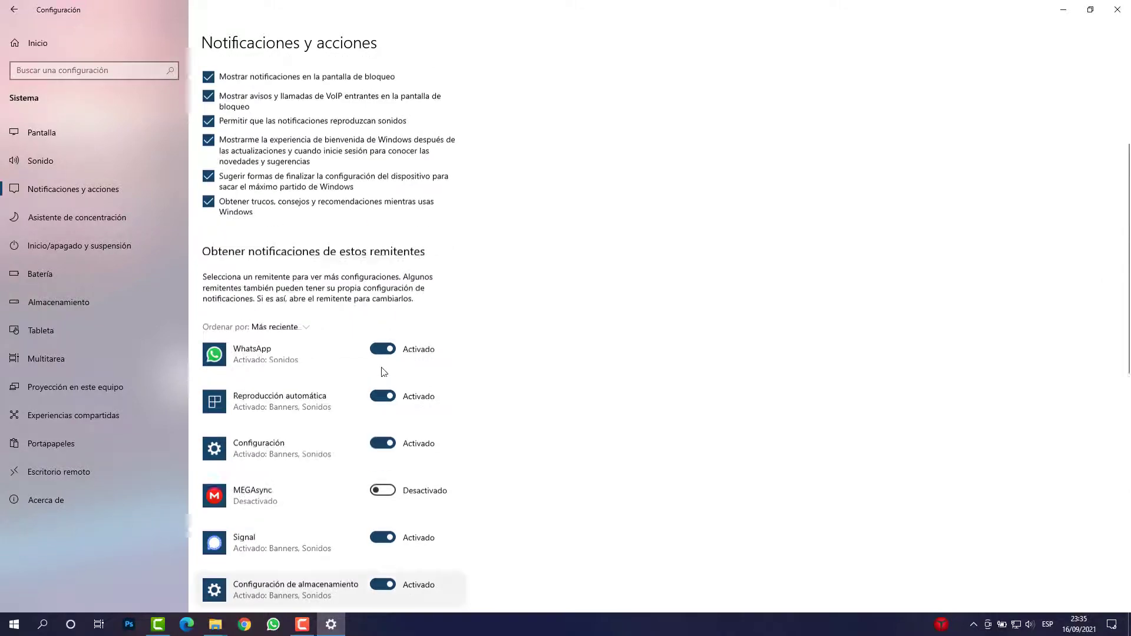
pyautogui.scroll(1, 384, 372)
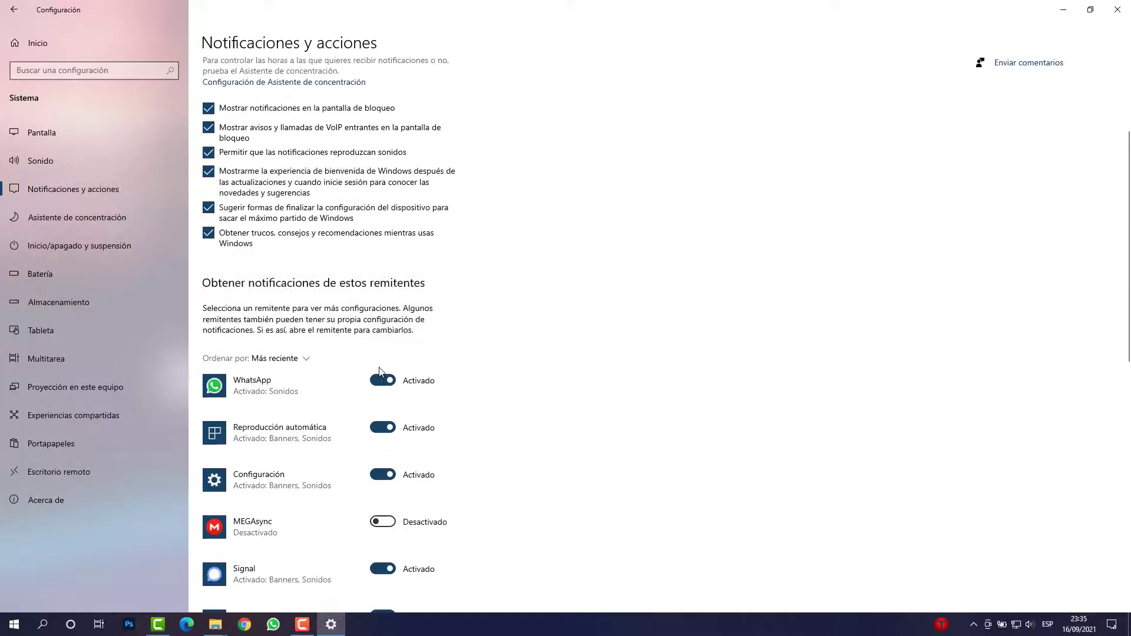
pyautogui.click(209, 238)
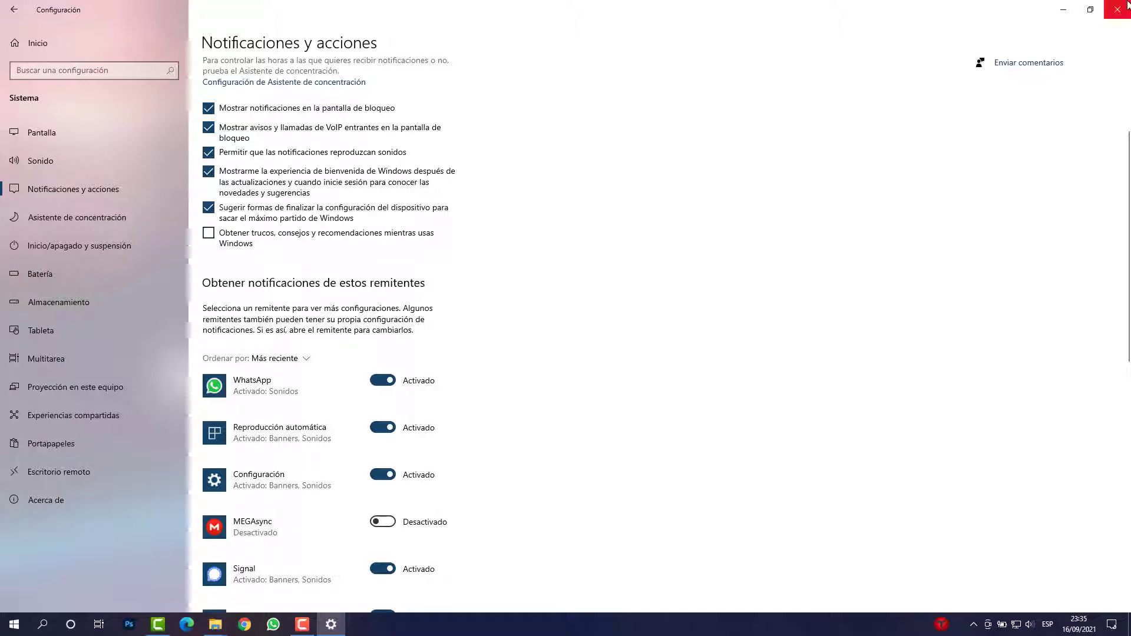
pyautogui.click(1118, 9)
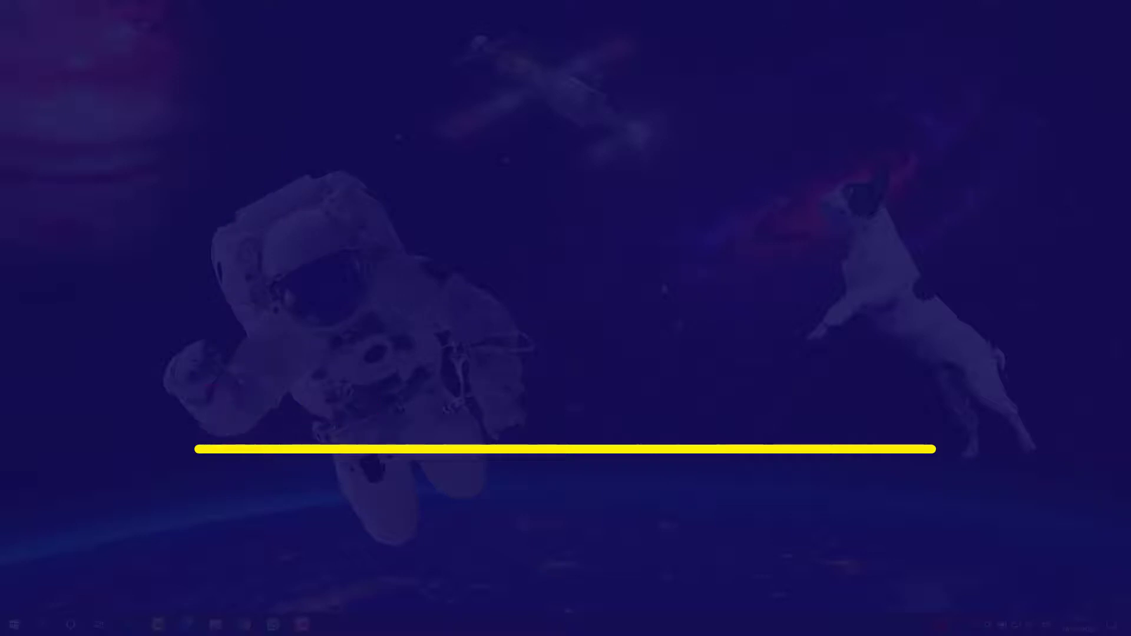
# Search Windows for "servicios" and open the Servicios application.
pyautogui.press('super')
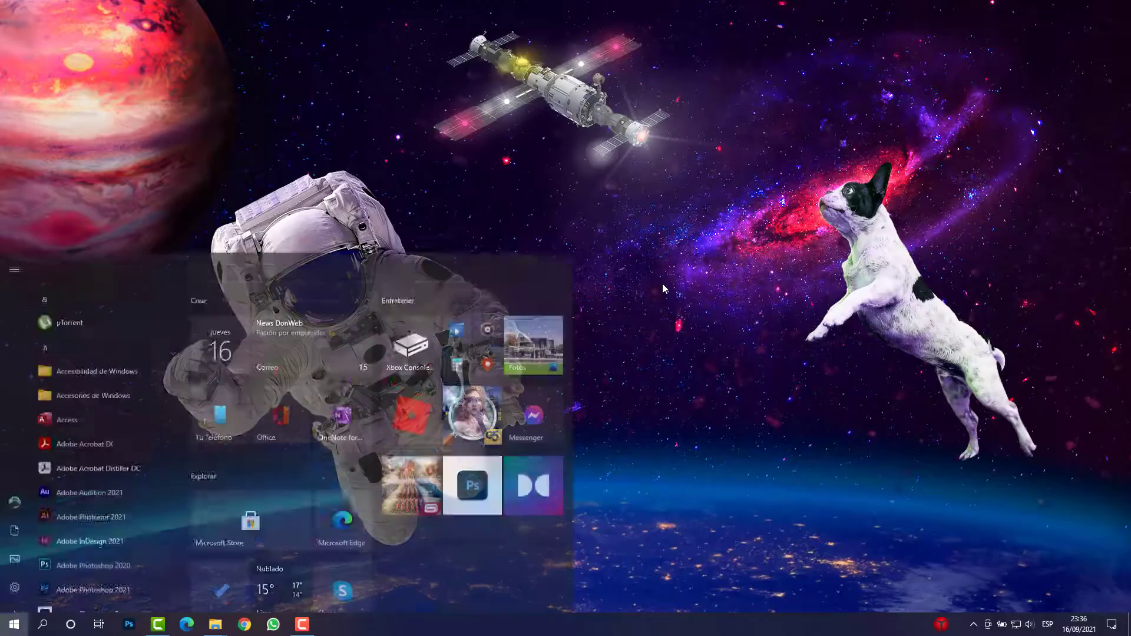
pyautogui.write('servicios')
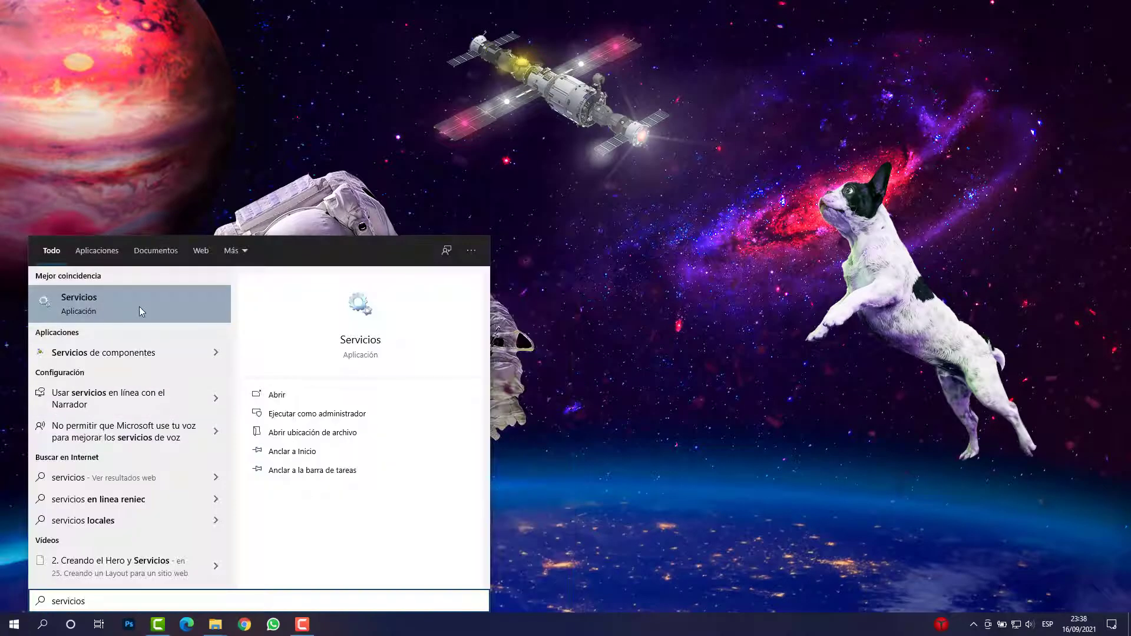
pyautogui.click(140, 307)
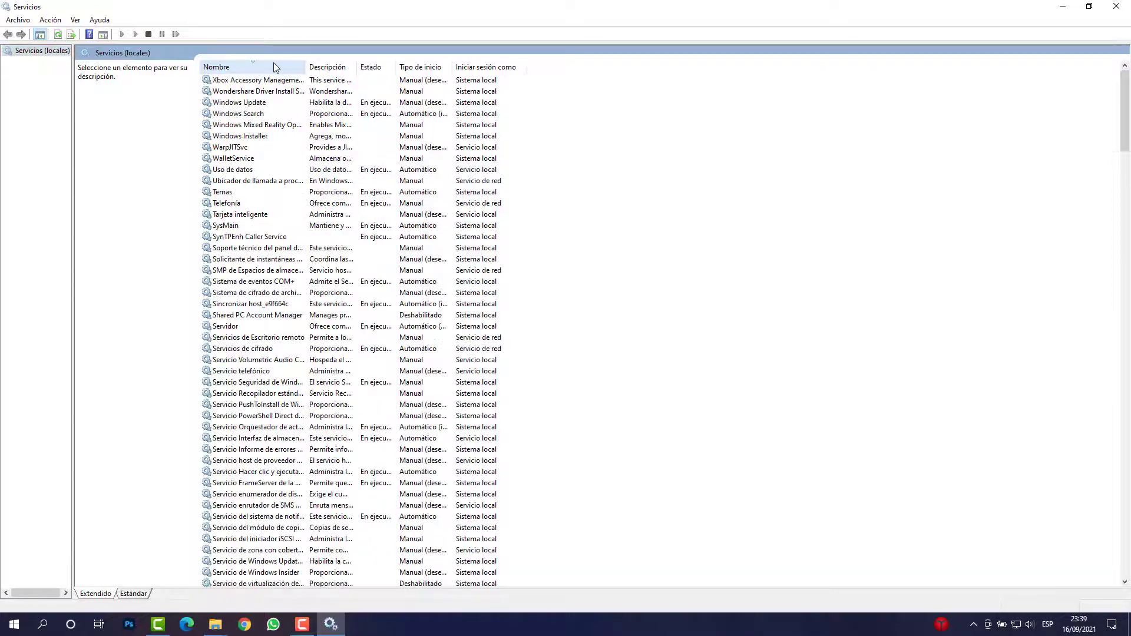
# Widen the Descripción, Estado and Tipo de inicio columns of the services list and open the Windows Update service's properties.
pyautogui.click(274, 68)
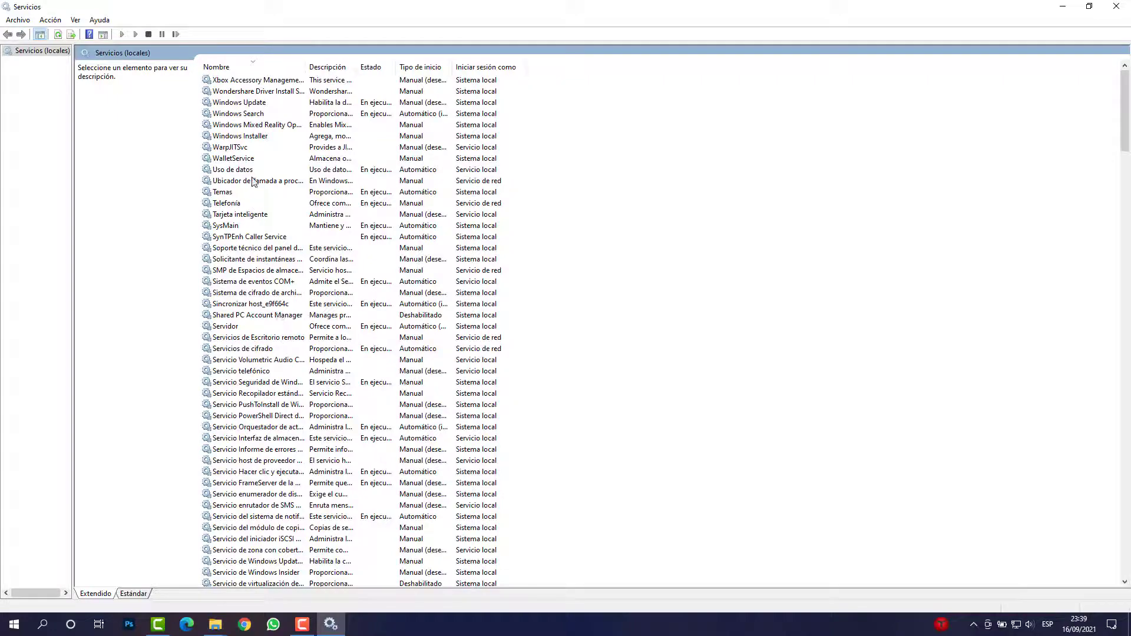
pyautogui.click(260, 103)
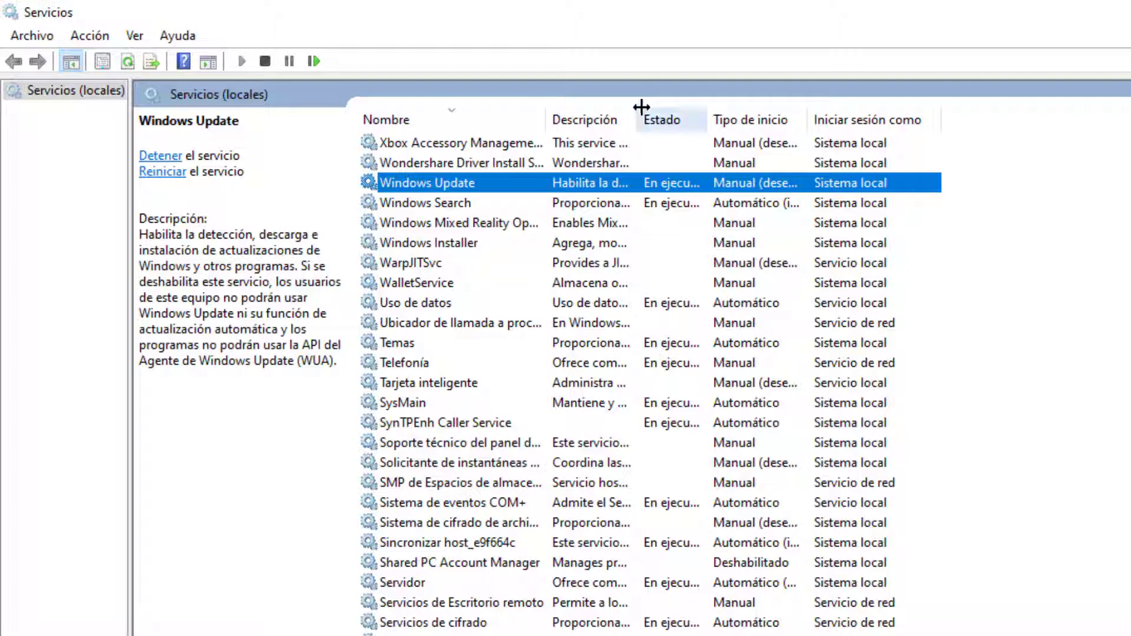
pyautogui.moveTo(637, 119); pyautogui.dragTo(765, 120)
pyautogui.moveTo(841, 118); pyautogui.dragTo(1002, 121)
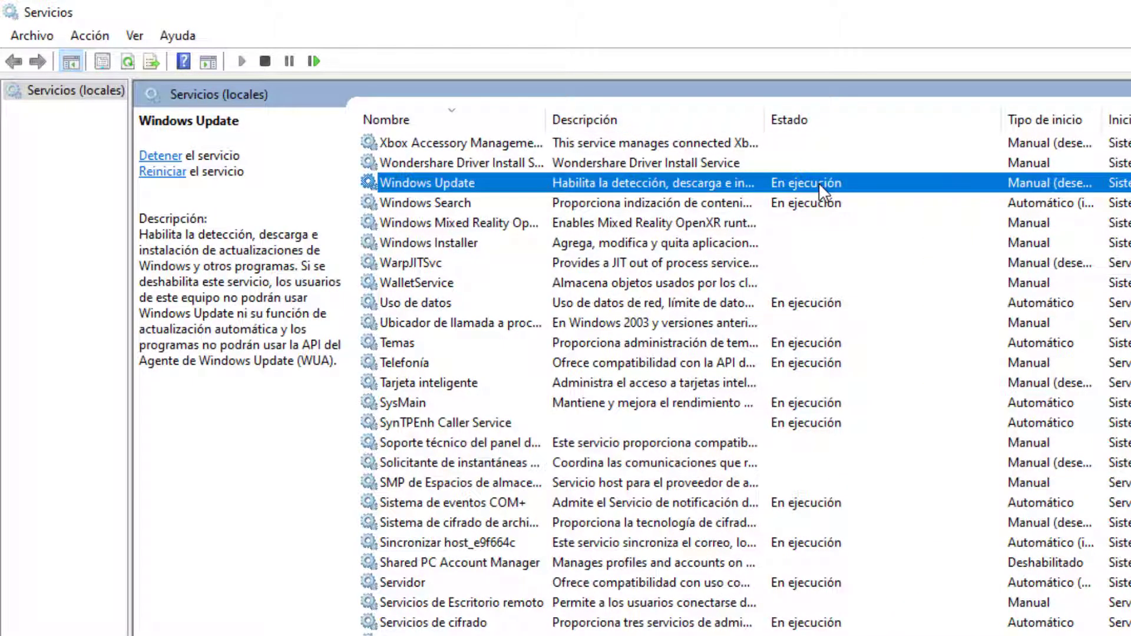
pyautogui.moveTo(1104, 113); pyautogui.dragTo(1130, 129)
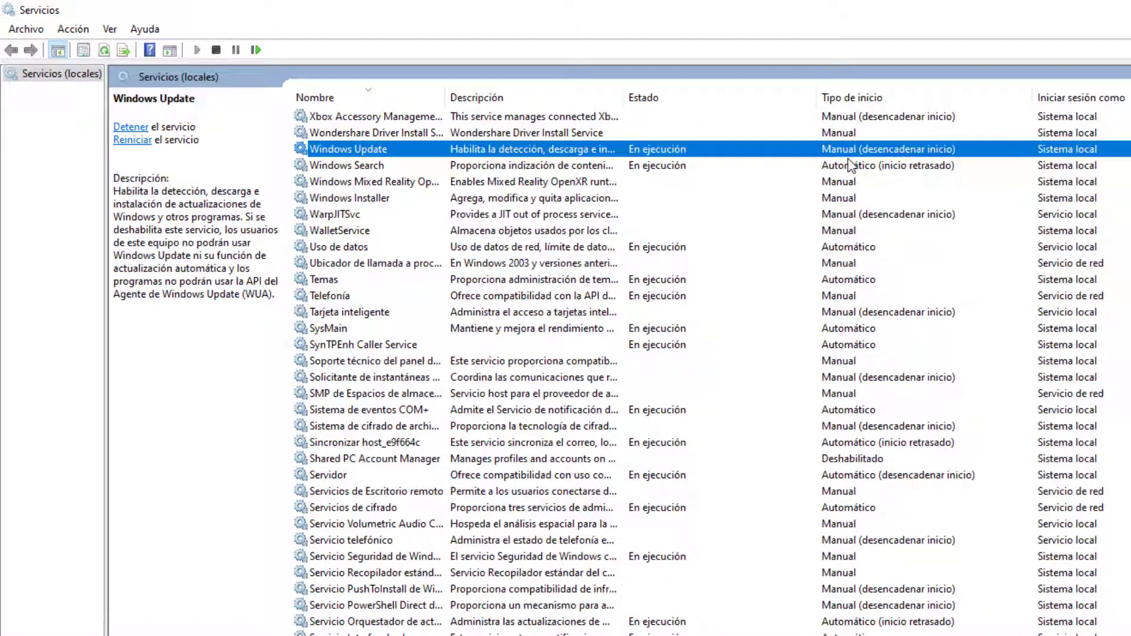
pyautogui.rightClick(357, 149)
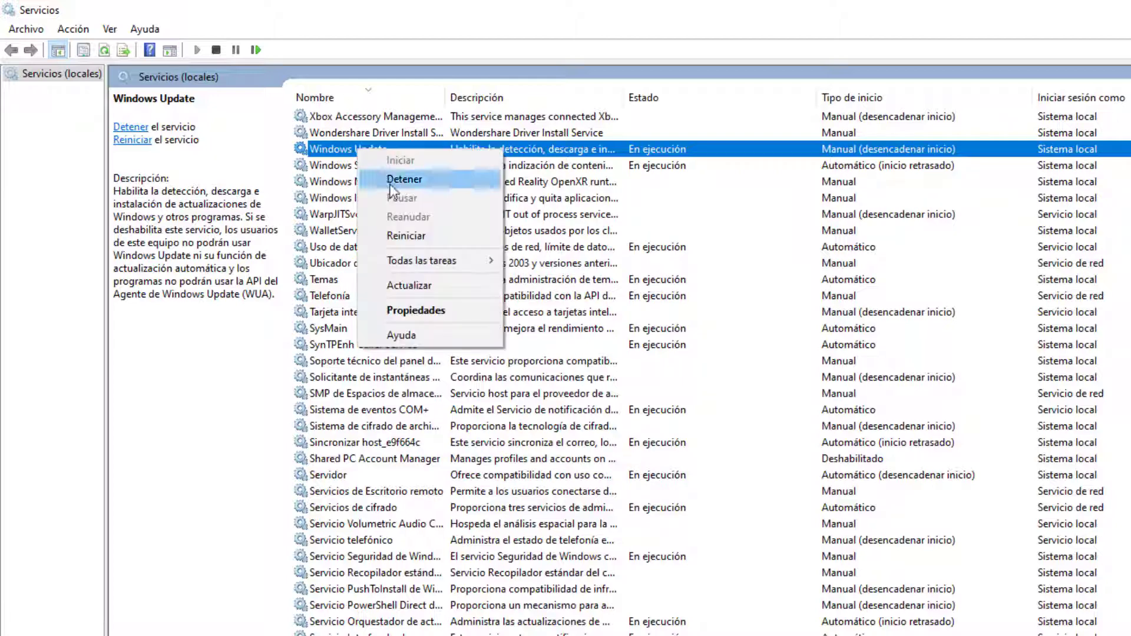
pyautogui.click(415, 312)
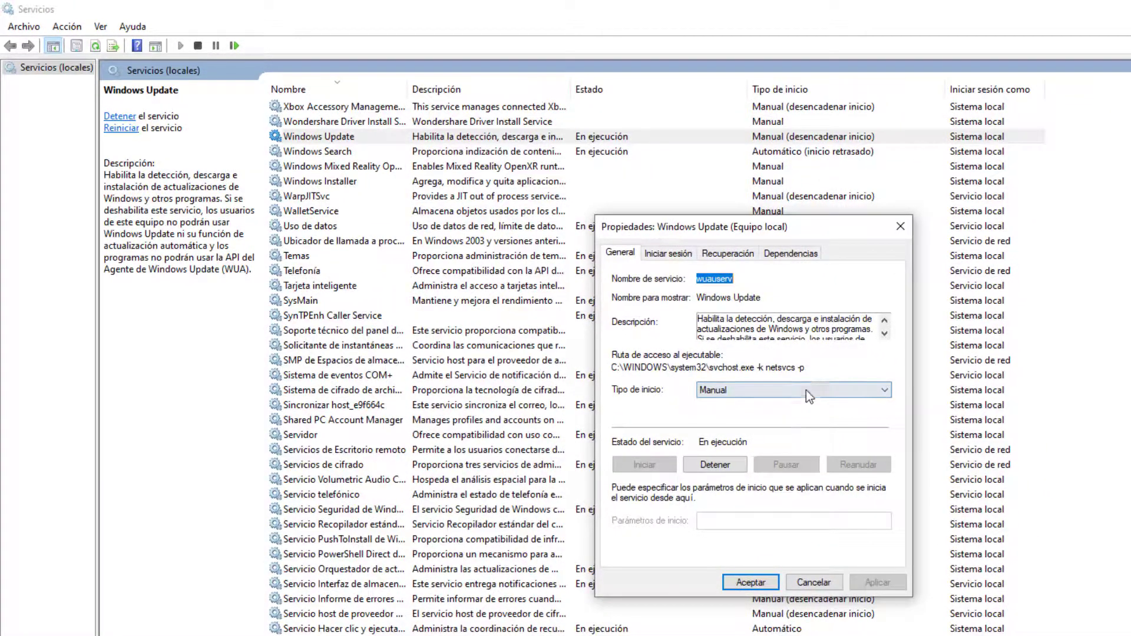
# Try the Automático, Manual and Deshabilitado start types for the Windows Update service, ending on Automático.
pyautogui.click(804, 390)
pyautogui.click(748, 415)
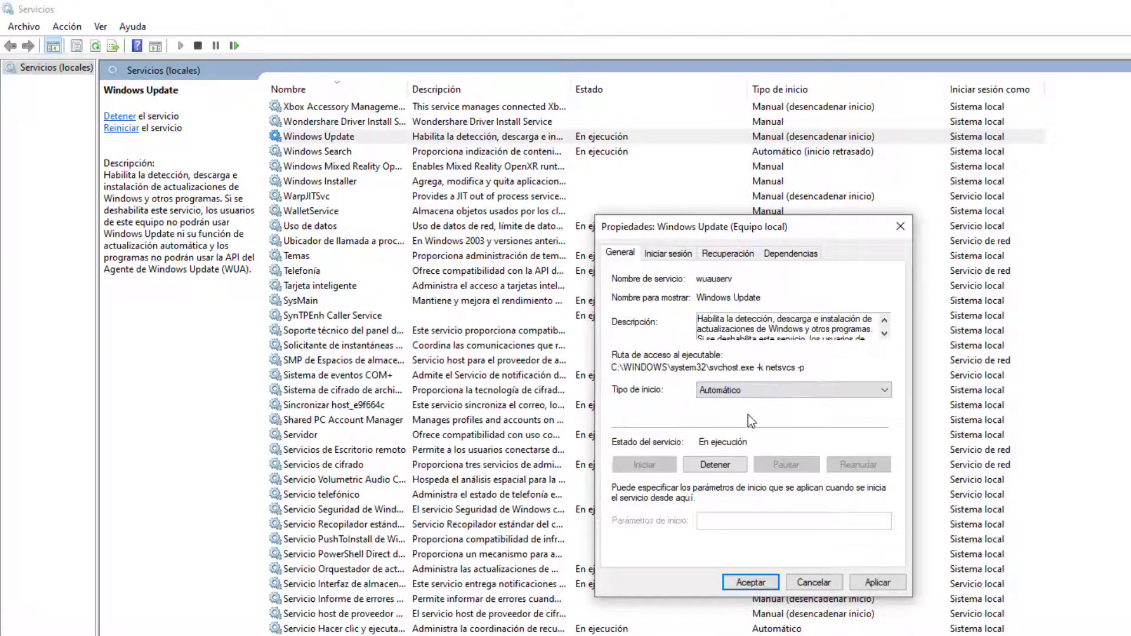
pyautogui.click(763, 392)
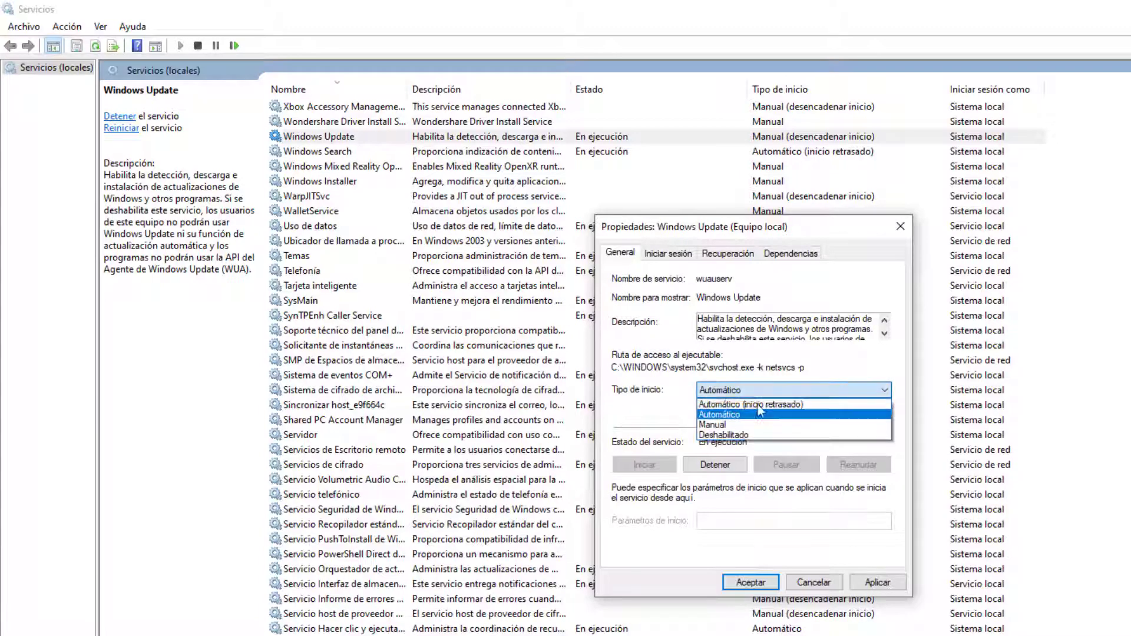
pyautogui.click(737, 418)
pyautogui.press('Down')
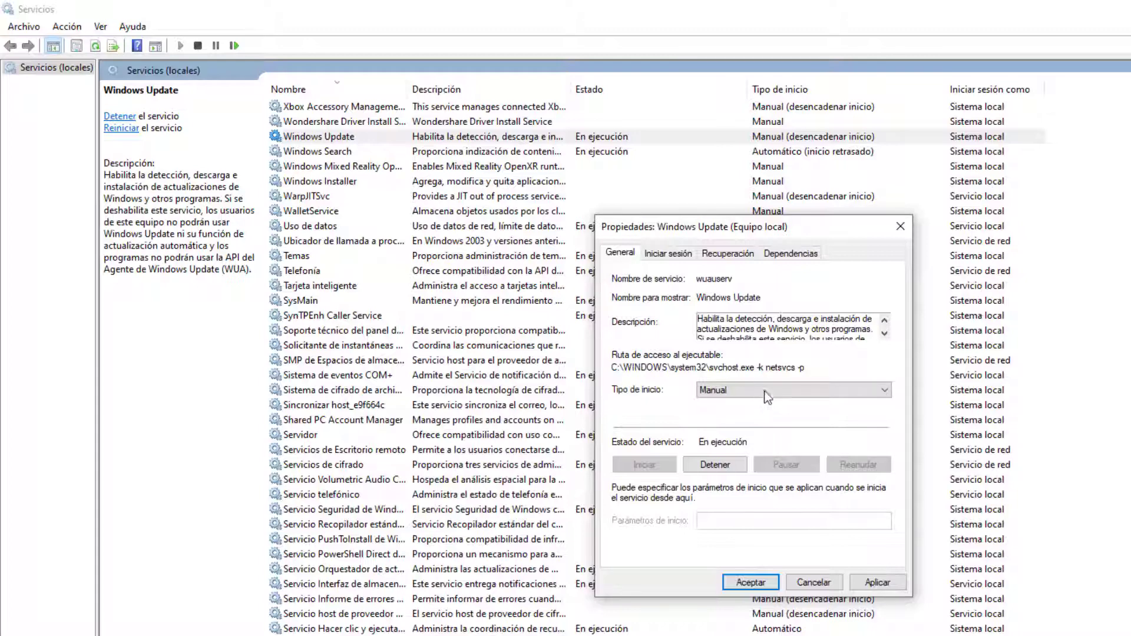
pyautogui.click(766, 391)
pyautogui.click(731, 437)
pyautogui.press('Down')
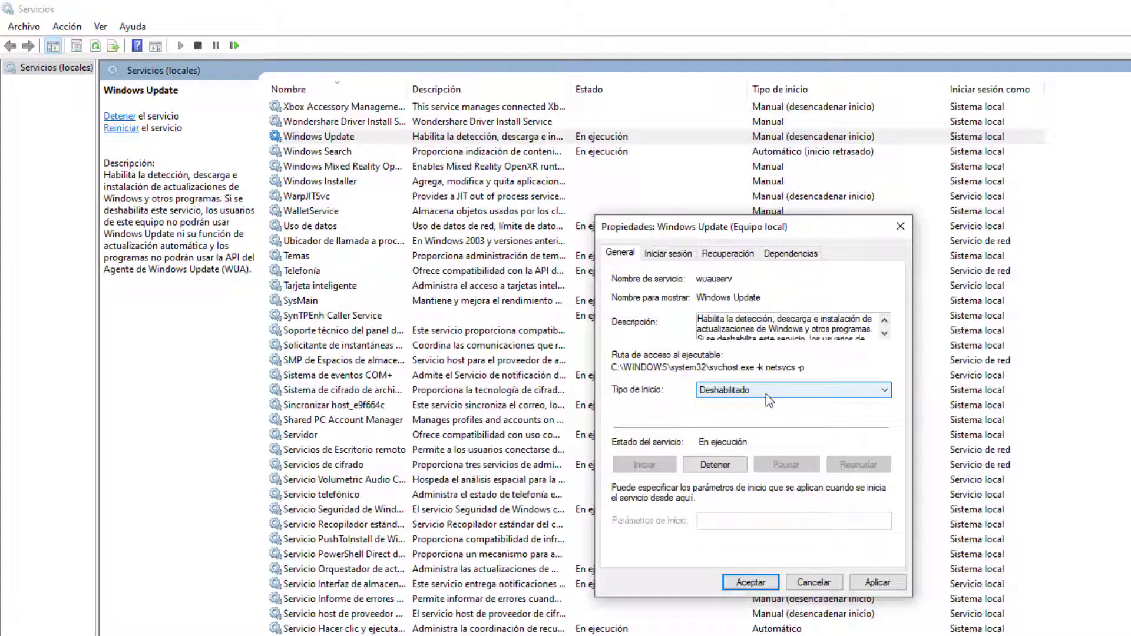
pyautogui.click(769, 390)
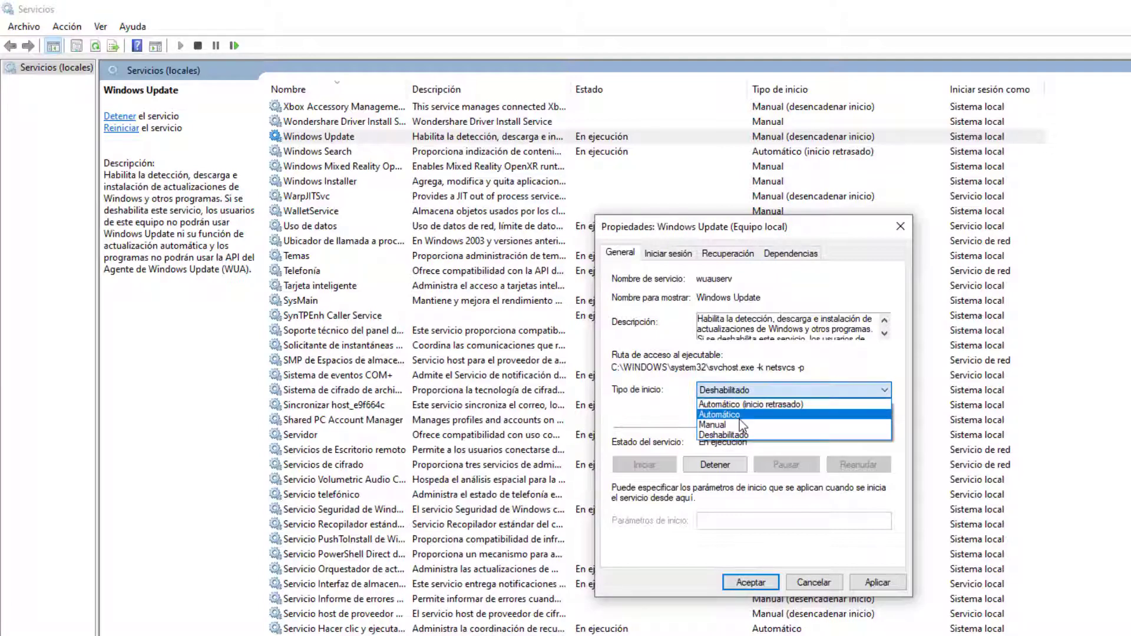
pyautogui.click(740, 420)
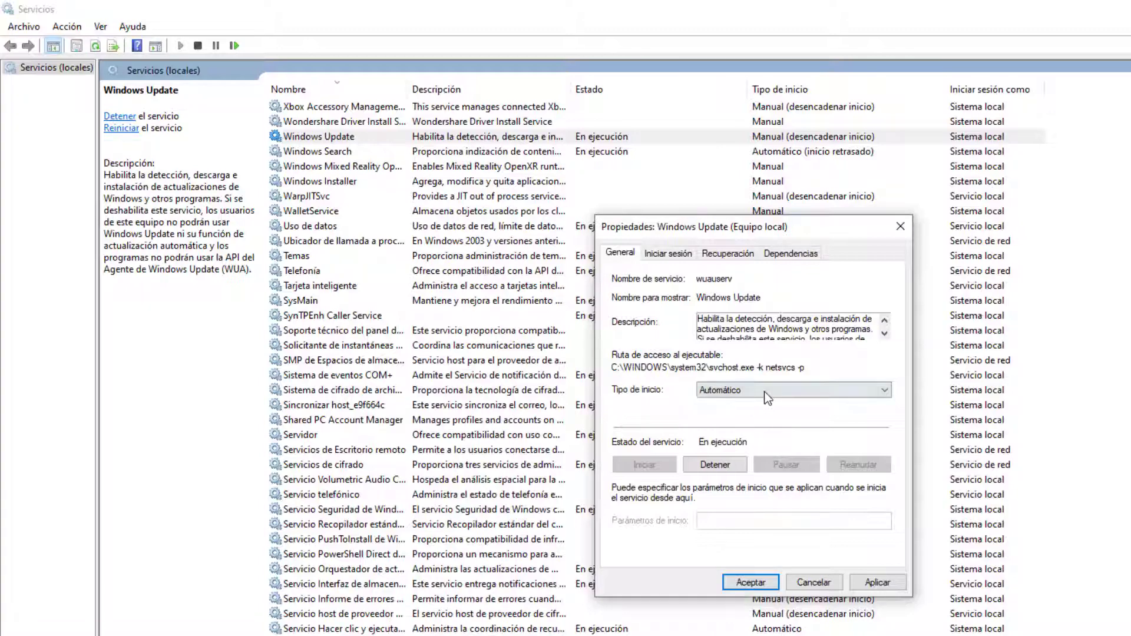
# Set the Windows Update service's start type to Manual and accept the properties.
pyautogui.click(741, 390)
pyautogui.click(743, 428)
pyautogui.click(757, 392)
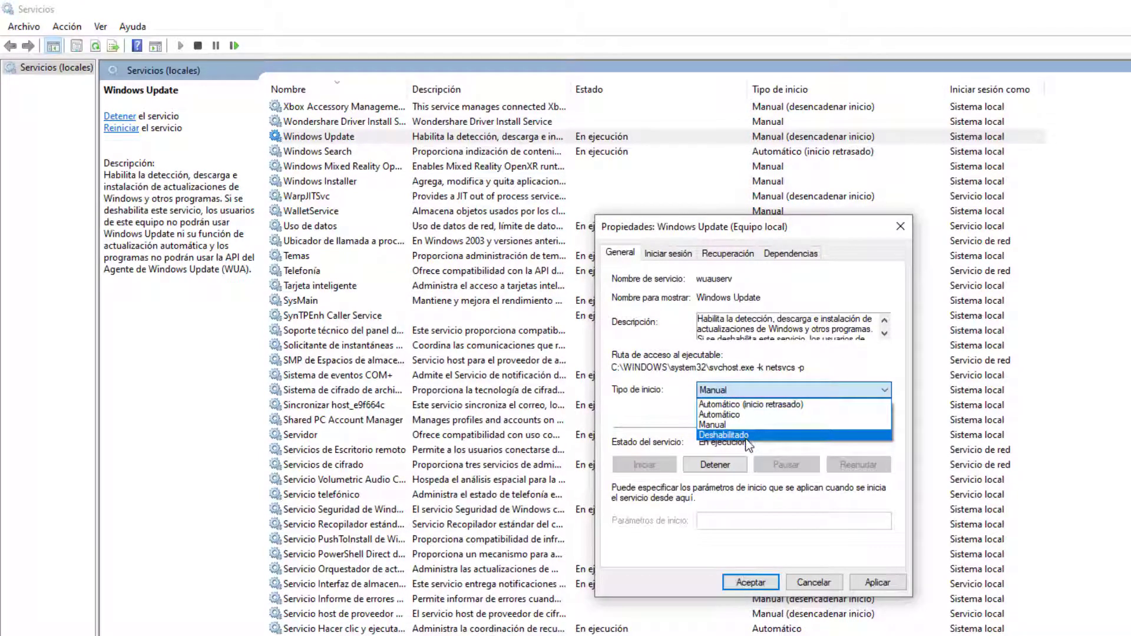
pyautogui.press('Escape')
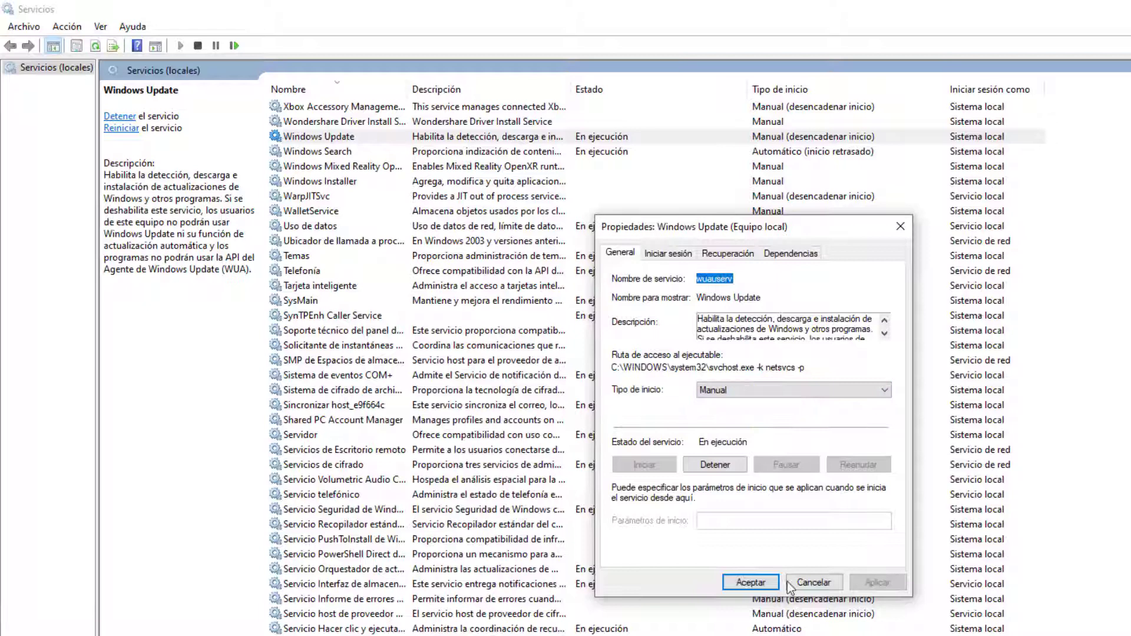
pyautogui.click(750, 583)
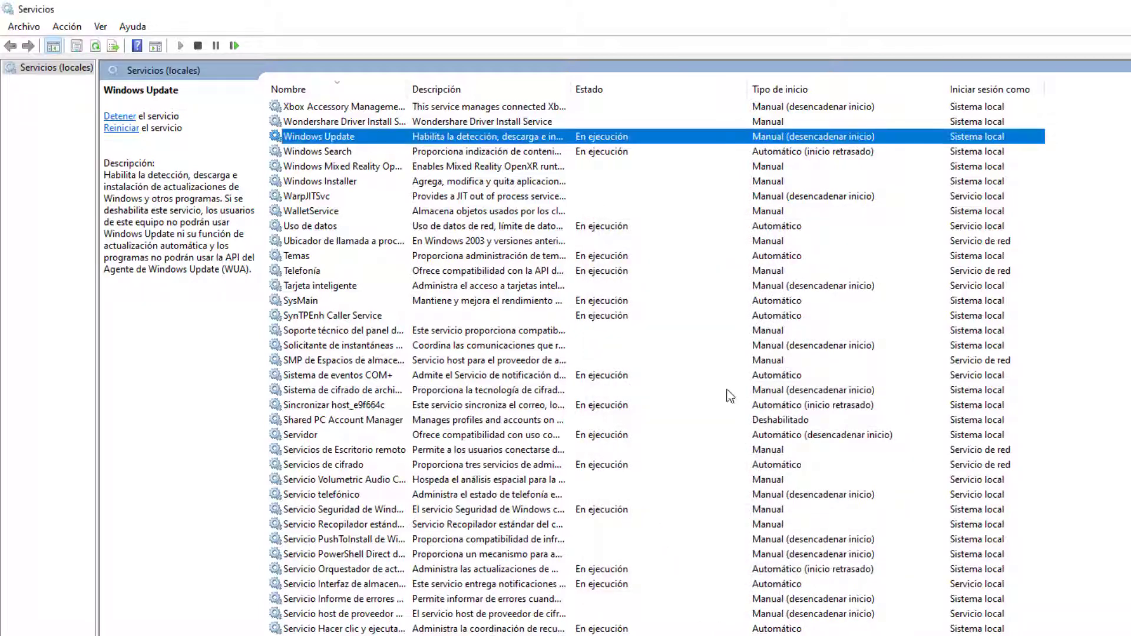